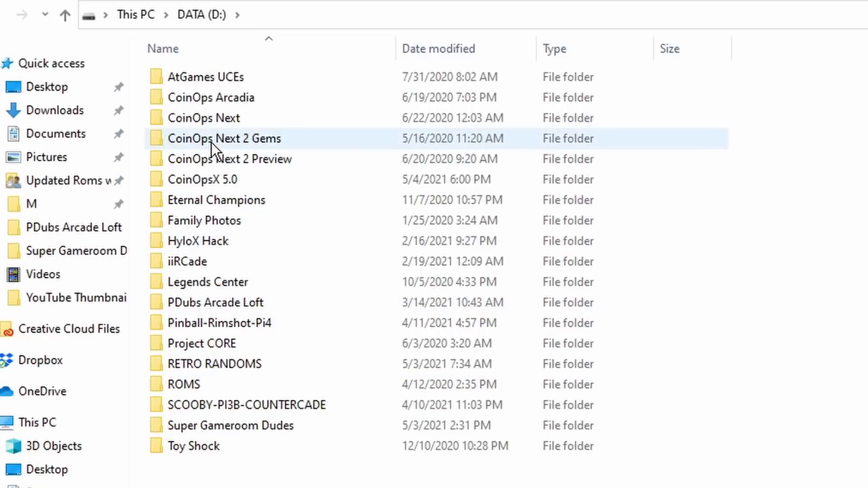
Open the getsauceywithCoinopsX_ArcadeV5 folder inside CoinOpsX 5.0 on the D: drive and check the contents of its cox-marquee replacement folder
{"action": "double_click", "coordinate": [209, 179]}
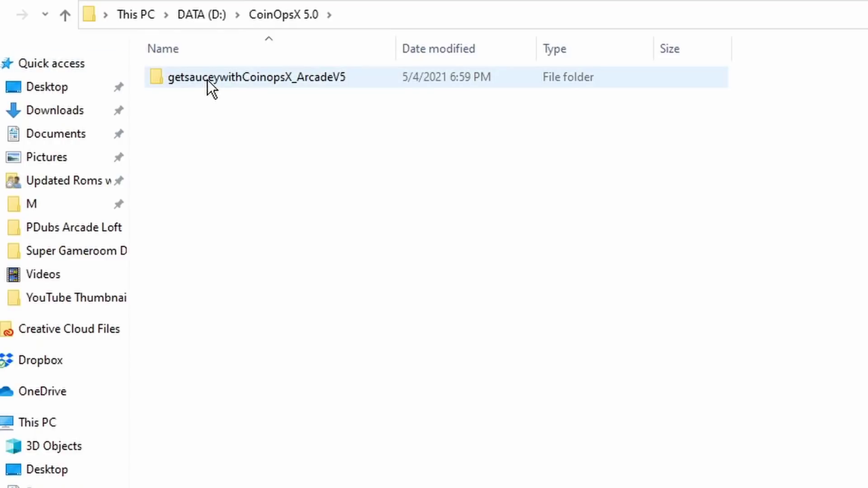
{"action": "double_click", "coordinate": [239, 83]}
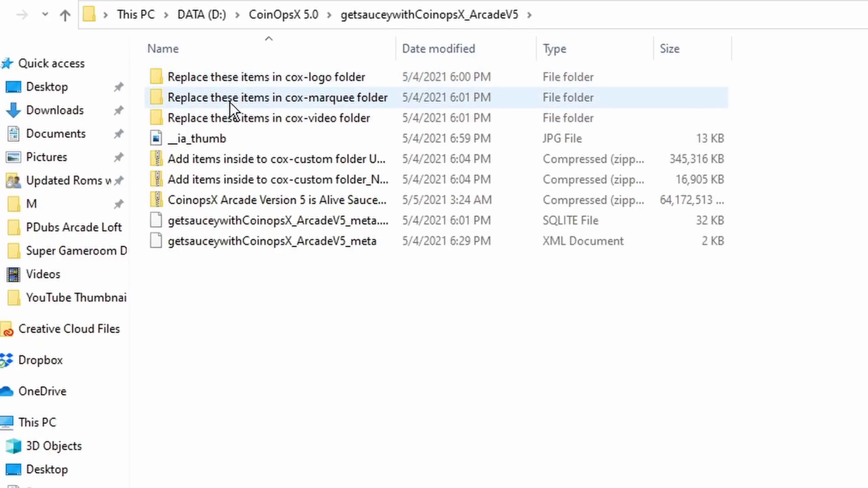
{"action": "double_click", "coordinate": [229, 99]}
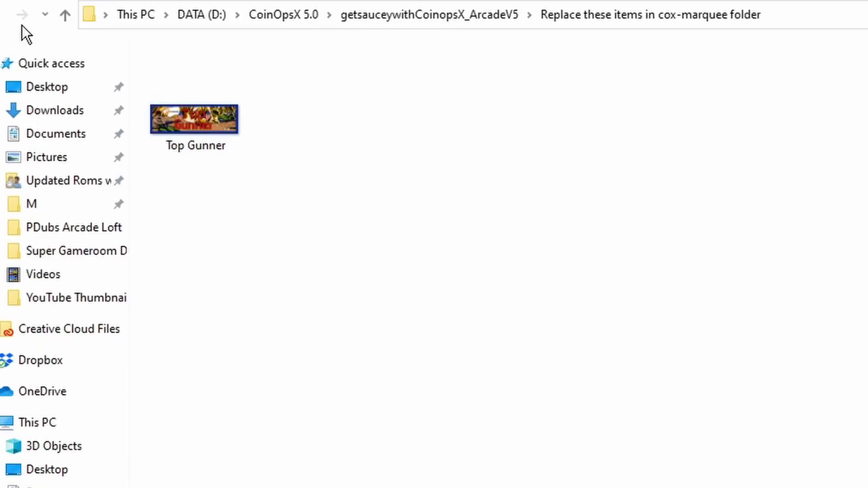
{"action": "left_click", "coordinate": [2, 15]}
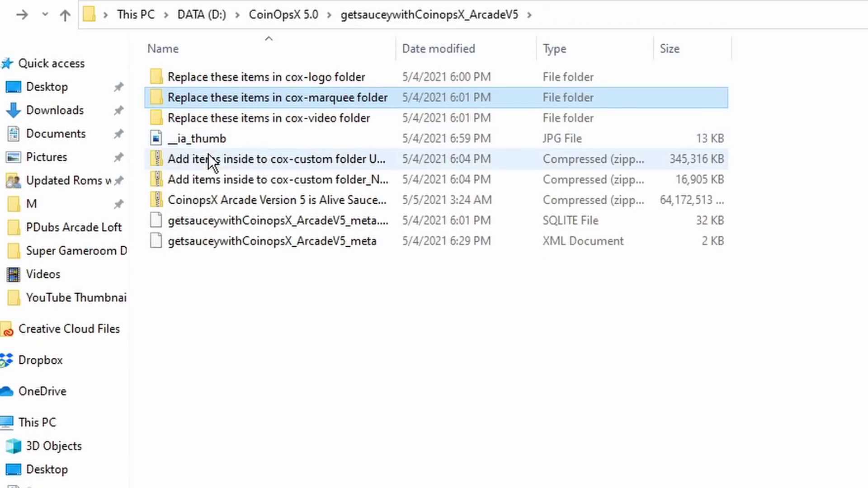
Extract the CoinopsX Arcade Version 5 is Alive Saucey Edition archive into the current folder with 7-Zip
{"action": "left_click", "coordinate": [207, 203]}
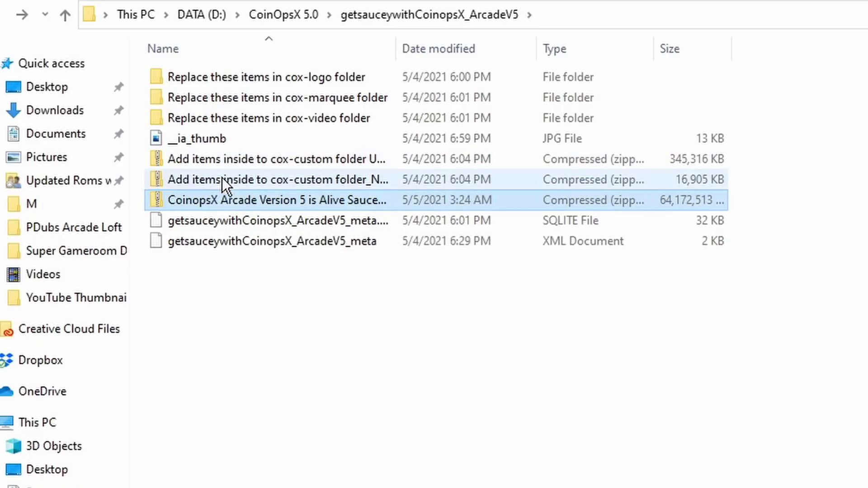
{"action": "right_click", "coordinate": [239, 205]}
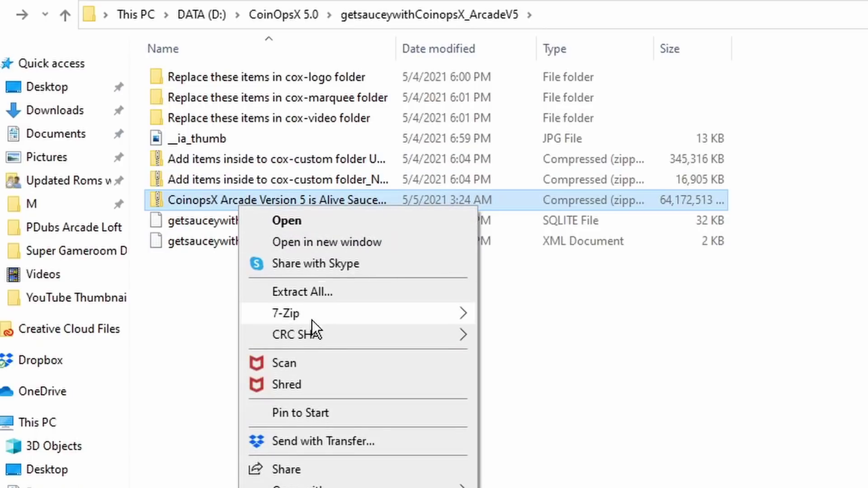
{"action": "mouse_move", "coordinate": [356, 321]}
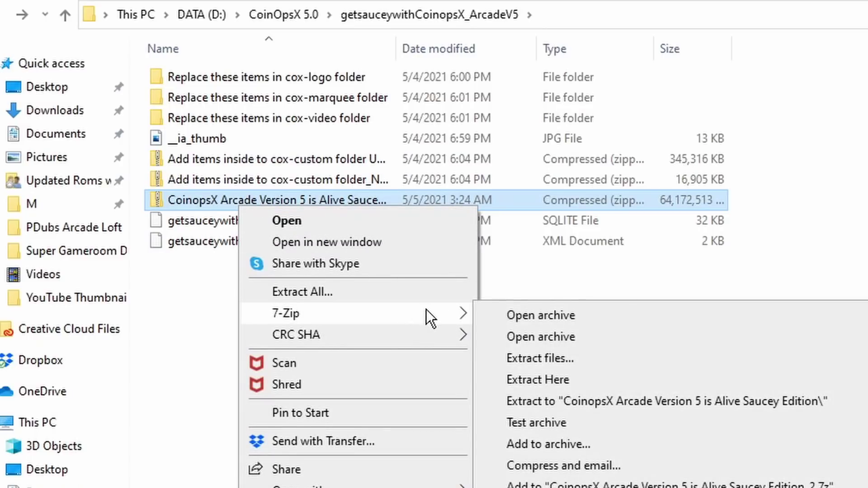
{"action": "left_click", "coordinate": [548, 378]}
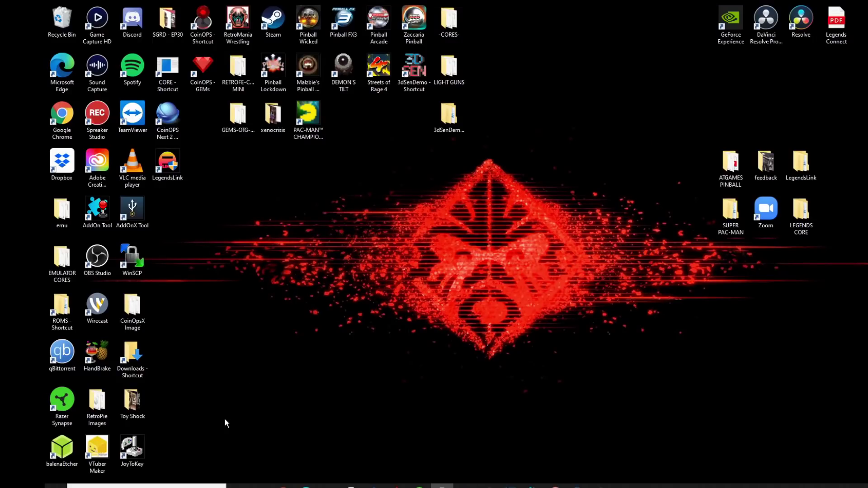
Search Windows for the disk management tool and open Disk Management in a maximized window
{"action": "left_click", "coordinate": [181, 486]}
{"action": "type", "text": "dis"}
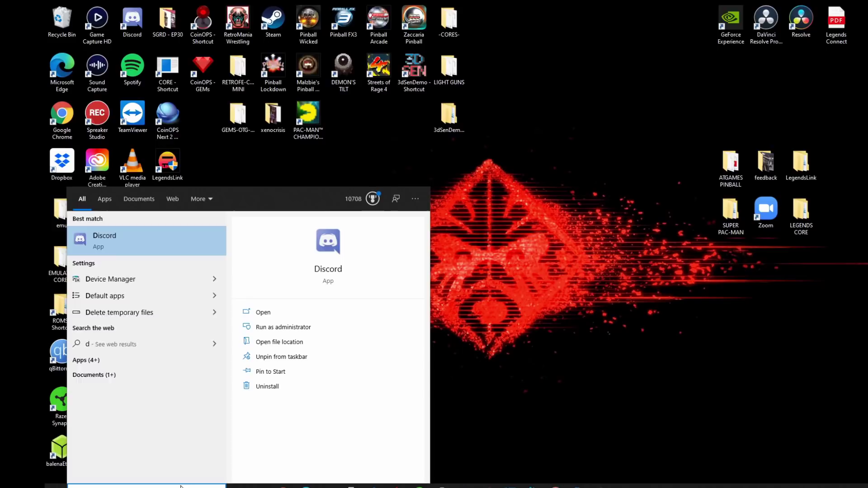
{"action": "type", "text": "k man"}
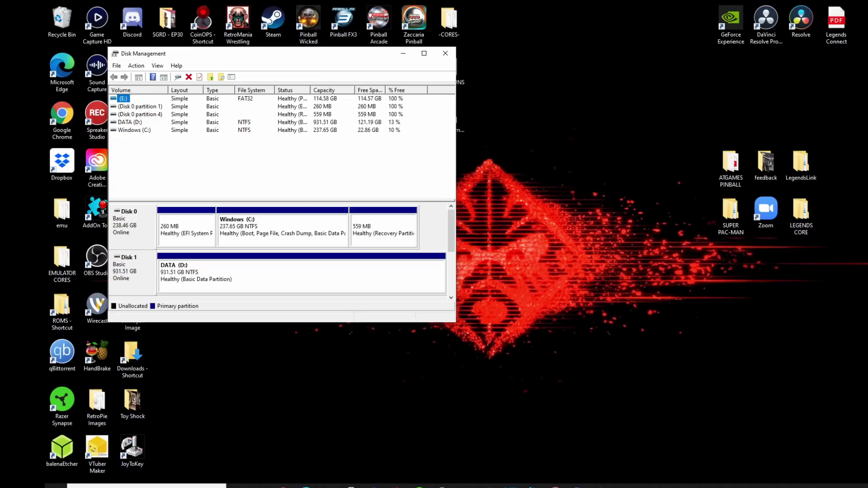
{"action": "key", "text": "super+Up"}
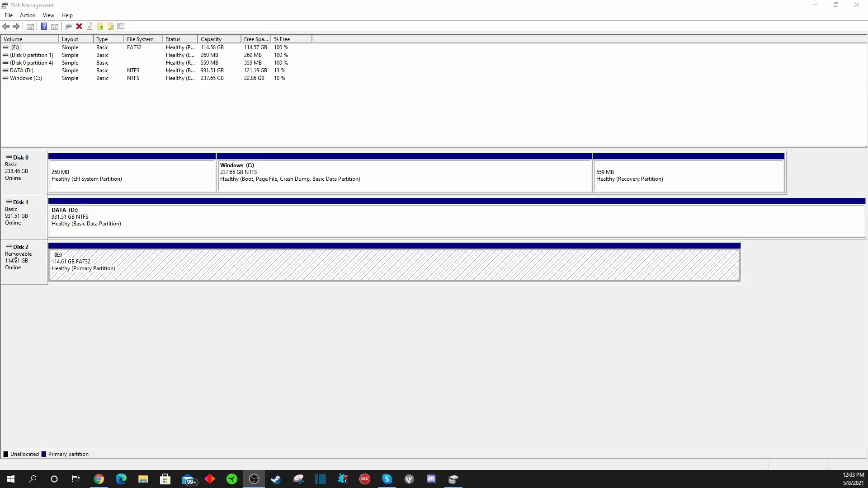
Delete the FAT32 volume (E:) on the removable Disk 2, accepting the data erasure
{"action": "right_click", "coordinate": [180, 269]}
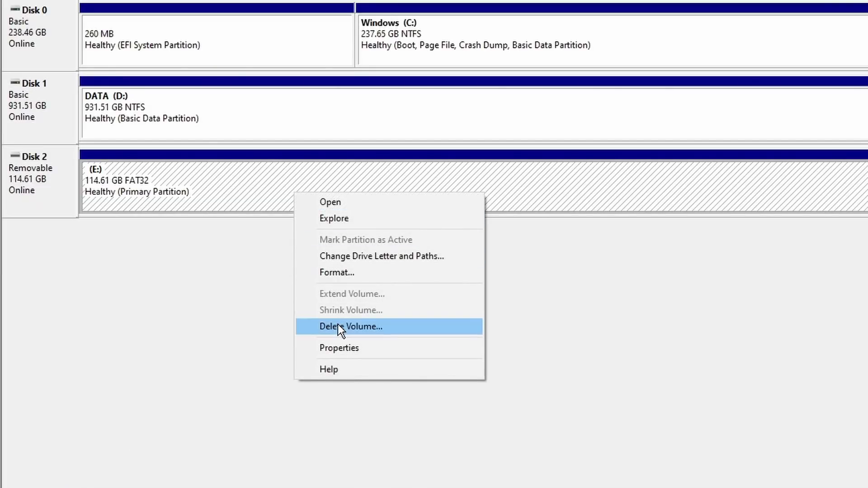
{"action": "left_click", "coordinate": [337, 327]}
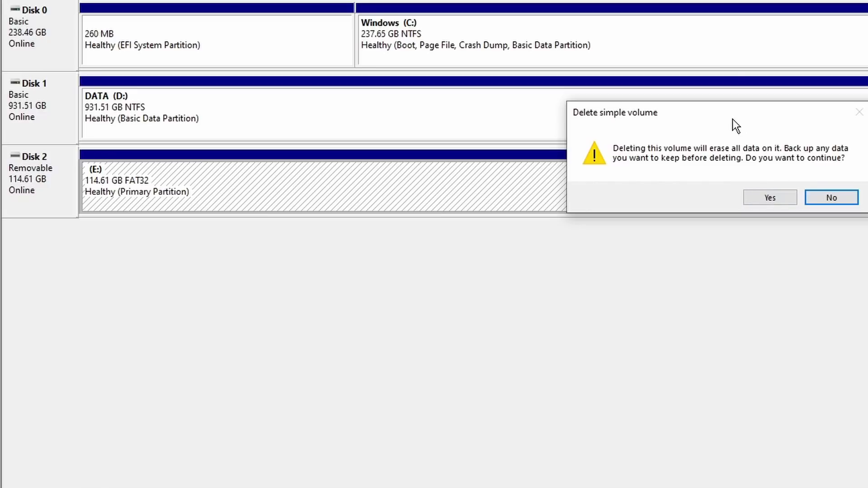
{"action": "left_click_drag", "start_coordinate": [733, 118], "coordinate": [407, 243]}
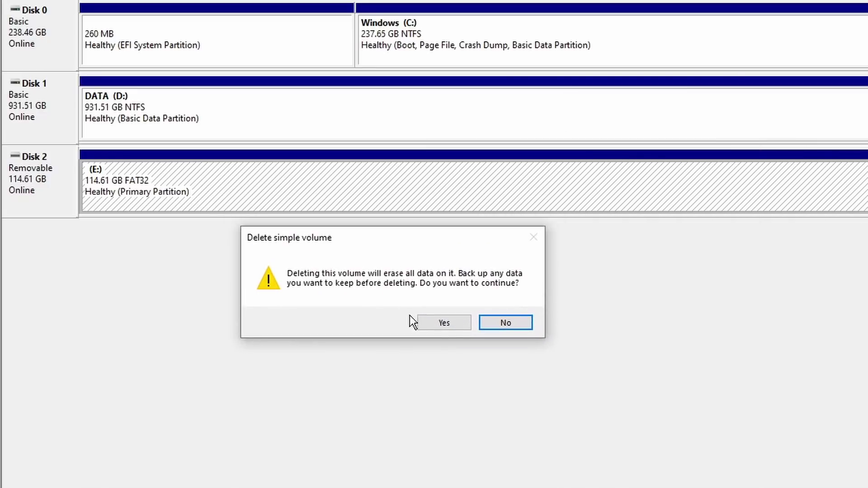
{"action": "left_click", "coordinate": [443, 324]}
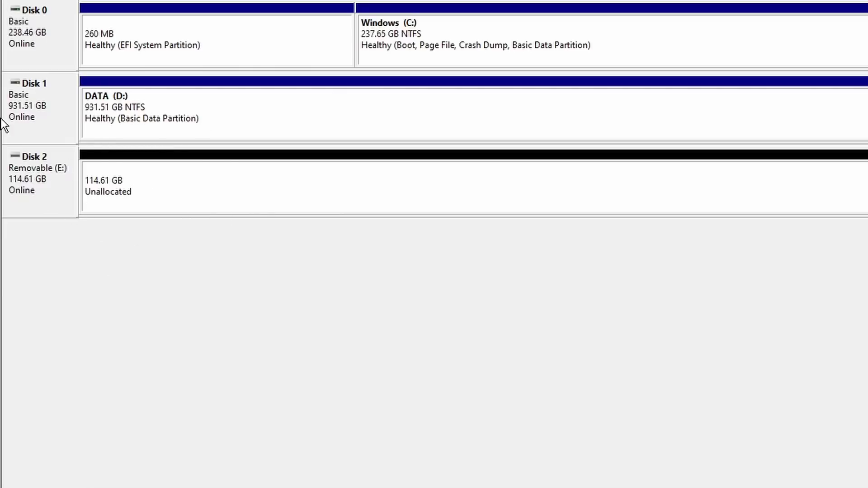
Start a new simple volume in the unallocated space of Disk 2 and set its size to 16384 MB
{"action": "left_click", "coordinate": [180, 188]}
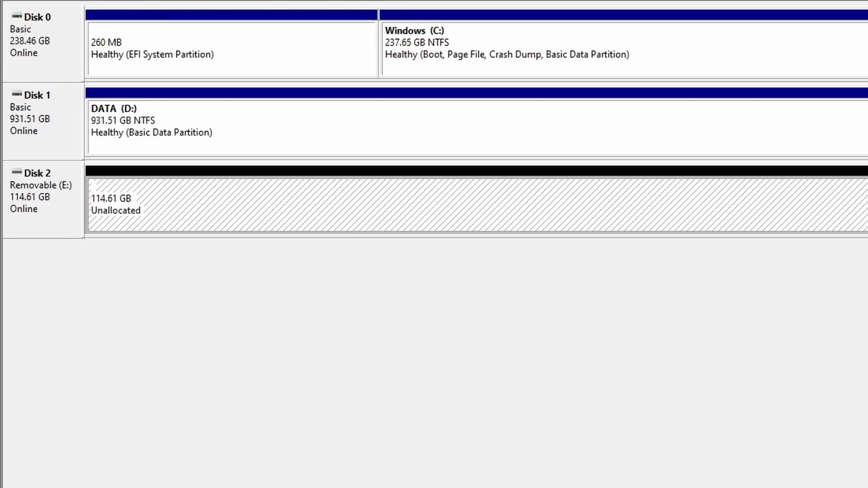
{"action": "right_click", "coordinate": [222, 199]}
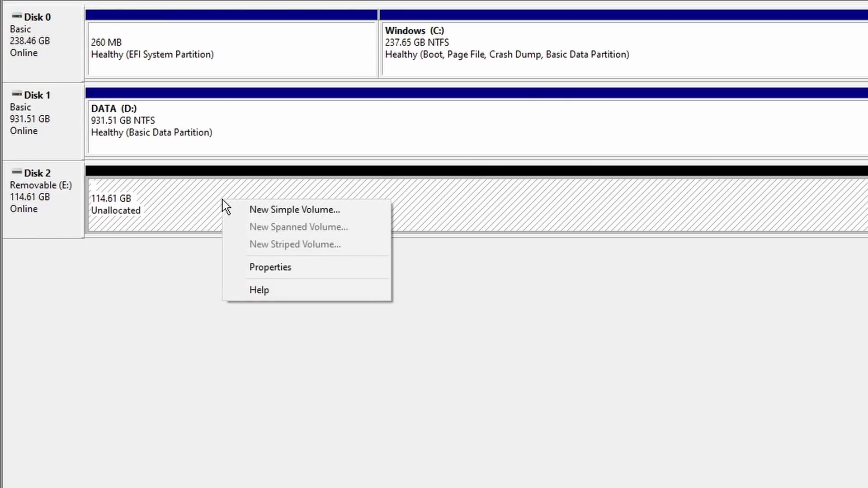
{"action": "left_click", "coordinate": [256, 211]}
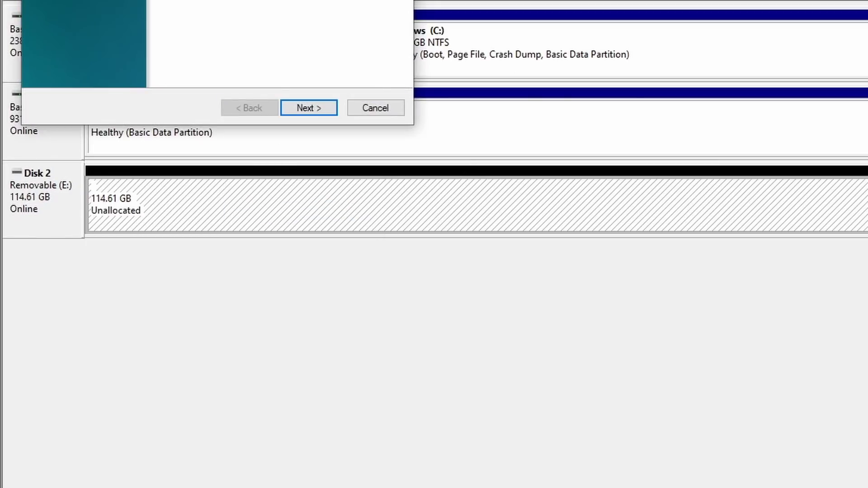
{"action": "left_click_drag", "start_coordinate": [208, 2], "coordinate": [327, 52]}
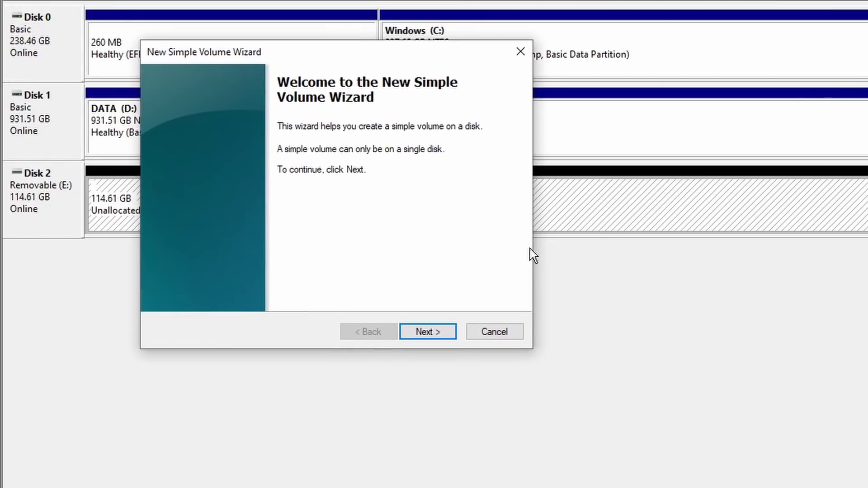
{"action": "left_click", "coordinate": [426, 334]}
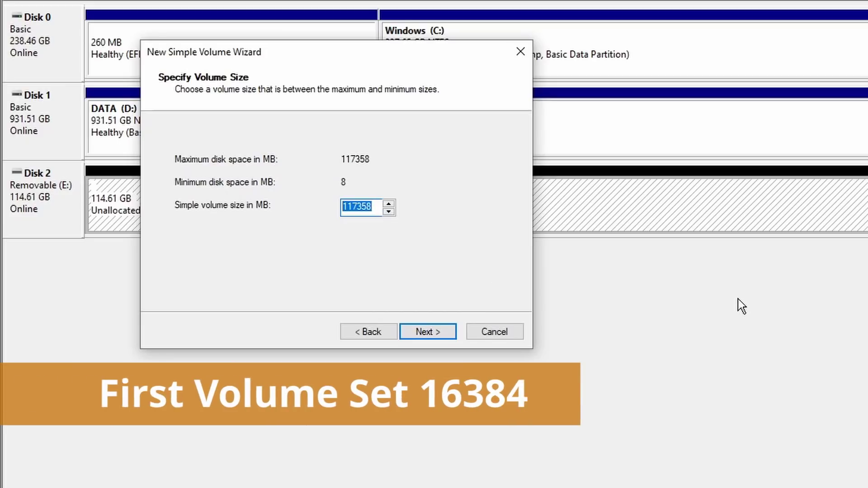
{"action": "type", "text": "163"}
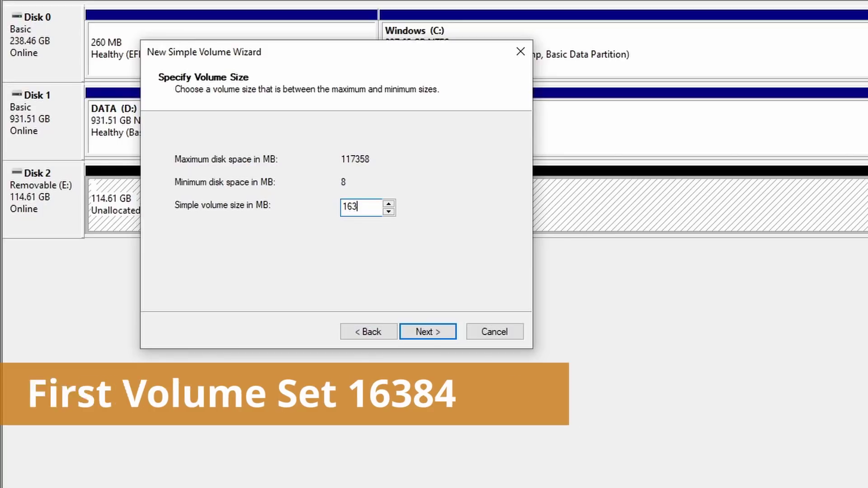
{"action": "type", "text": "84"}
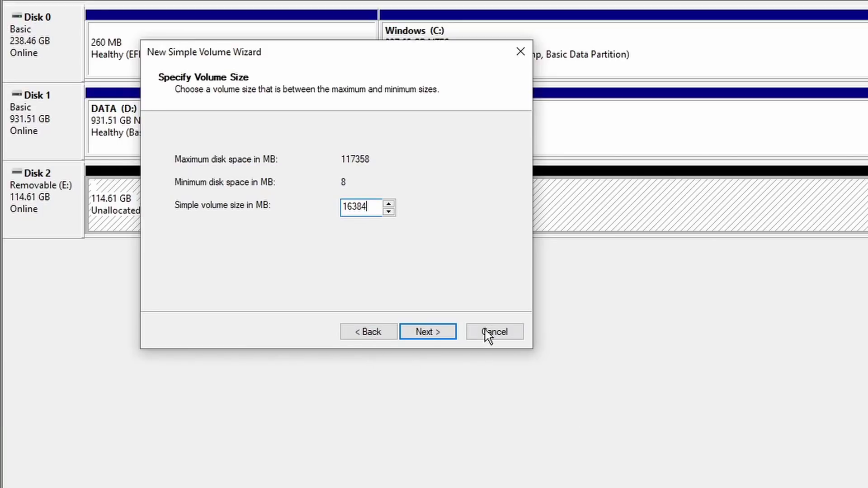
{"action": "left_click", "coordinate": [427, 332]}
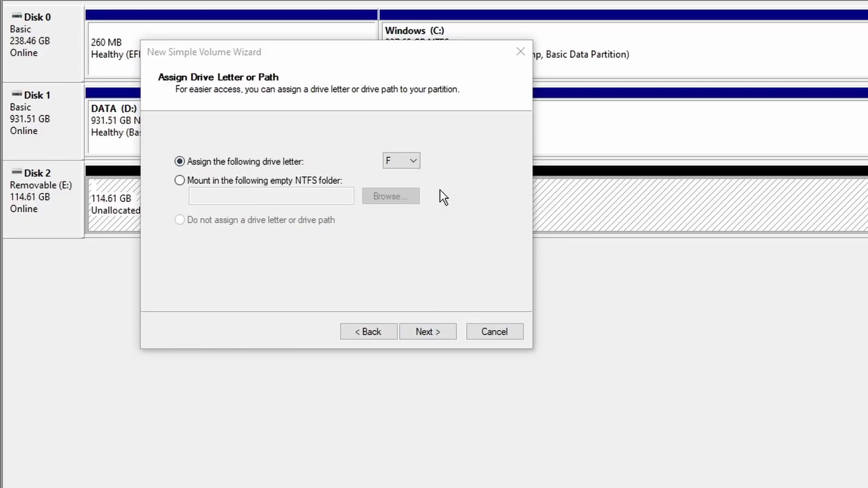
Create the 16384 MB volume with drive letter F, the FAT32 file system and a quick format
{"action": "left_click", "coordinate": [417, 332]}
{"action": "left_click", "coordinate": [416, 331]}
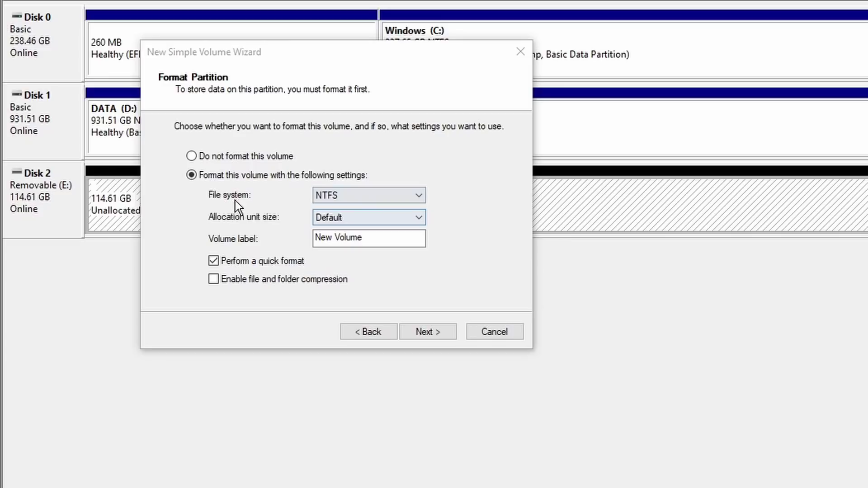
{"action": "left_click", "coordinate": [326, 198]}
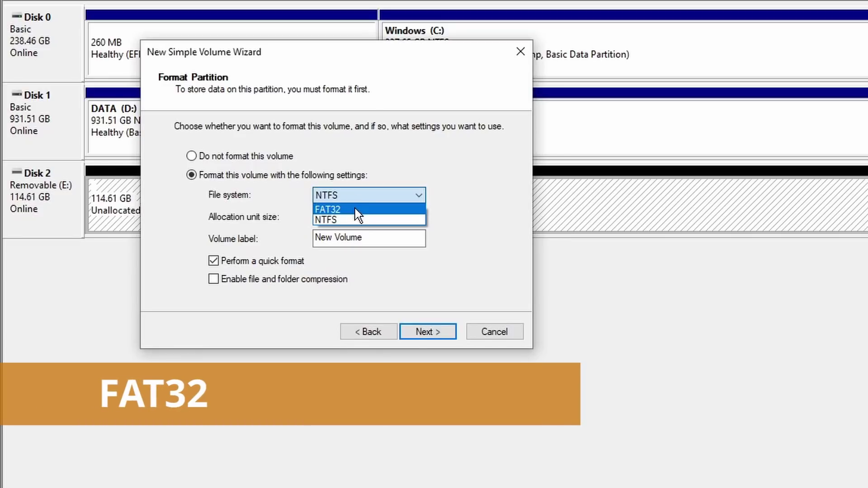
{"action": "left_click", "coordinate": [327, 209]}
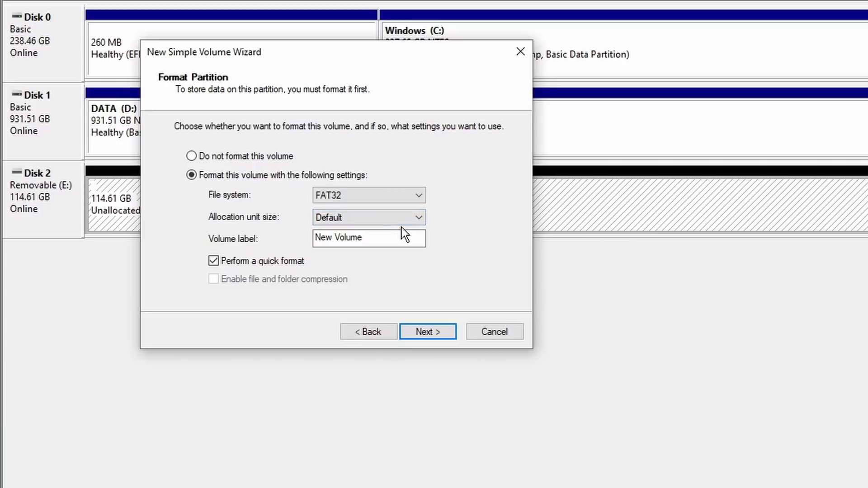
{"action": "left_click", "coordinate": [427, 332]}
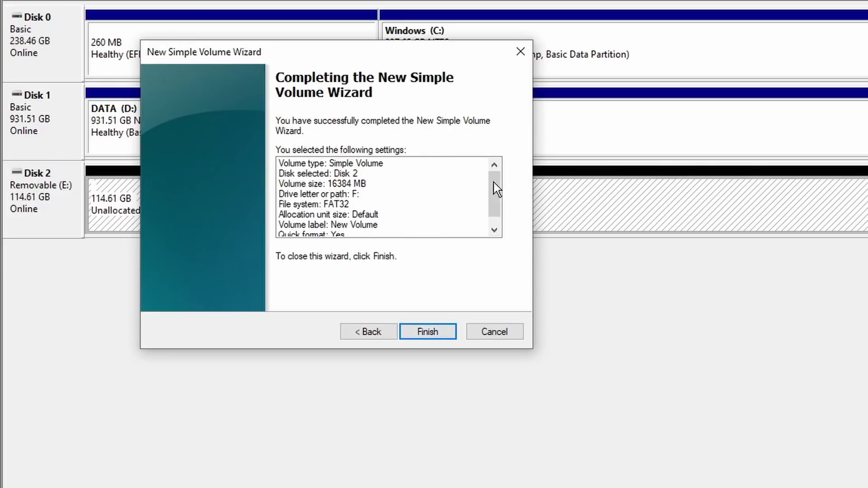
{"action": "mouse_move", "coordinate": [494, 182]}
{"action": "left_mouse_down"}
{"action": "mouse_move", "coordinate": [496, 194]}
{"action": "mouse_move", "coordinate": [494, 173]}
{"action": "left_mouse_up"}
{"action": "left_click", "coordinate": [428, 332]}
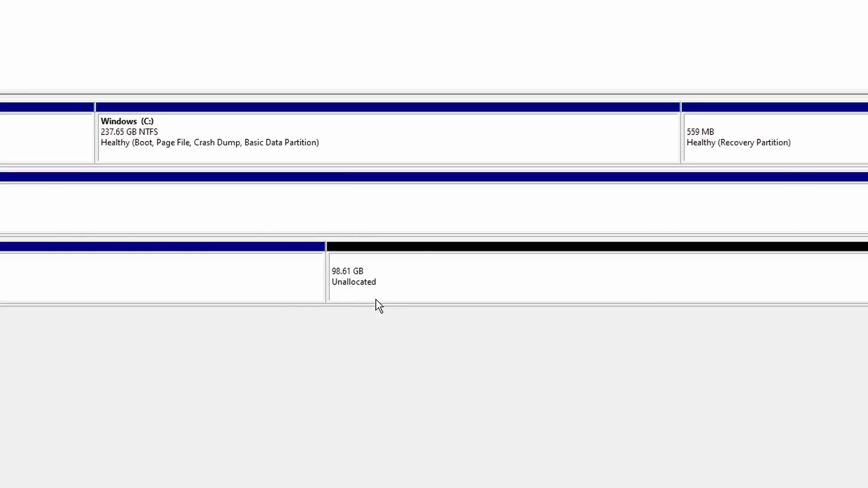
Start a new simple volume in the remaining unallocated space of Disk 2, using the full 100974 MB and drive letter E
{"action": "right_click", "coordinate": [477, 290]}
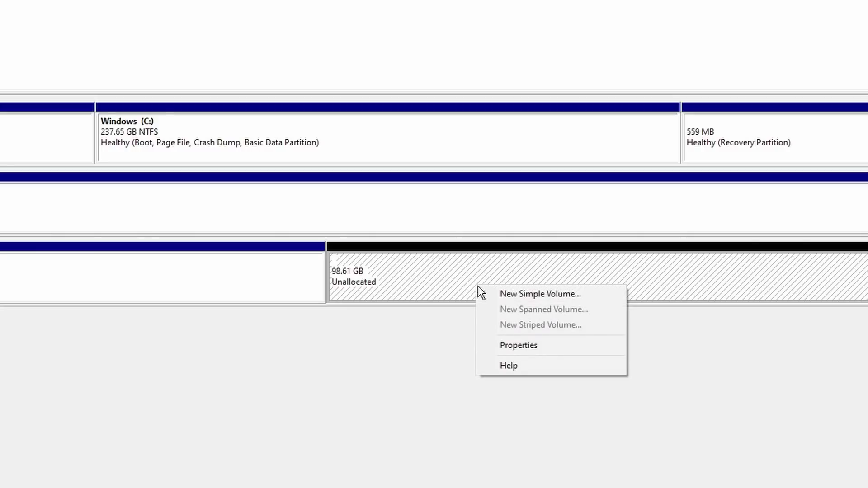
{"action": "left_click", "coordinate": [498, 295]}
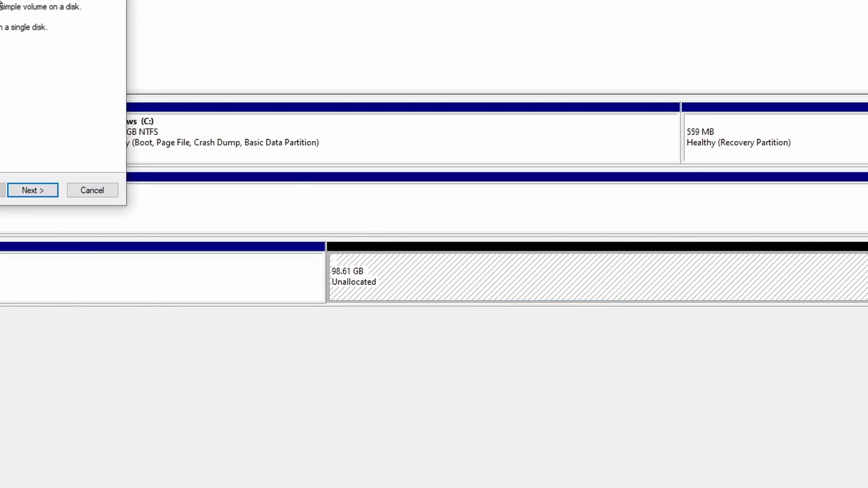
{"action": "left_click_drag", "start_coordinate": [2, 2], "coordinate": [286, 202]}
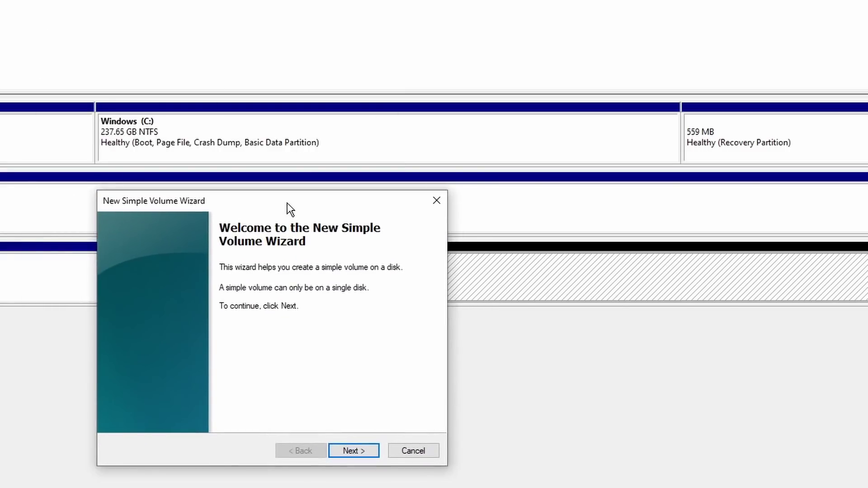
{"action": "left_click", "coordinate": [348, 450]}
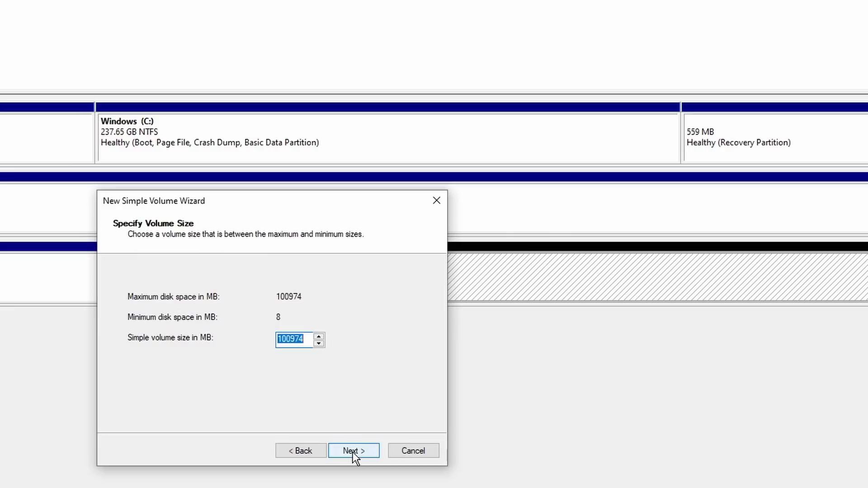
{"action": "left_click", "coordinate": [353, 452]}
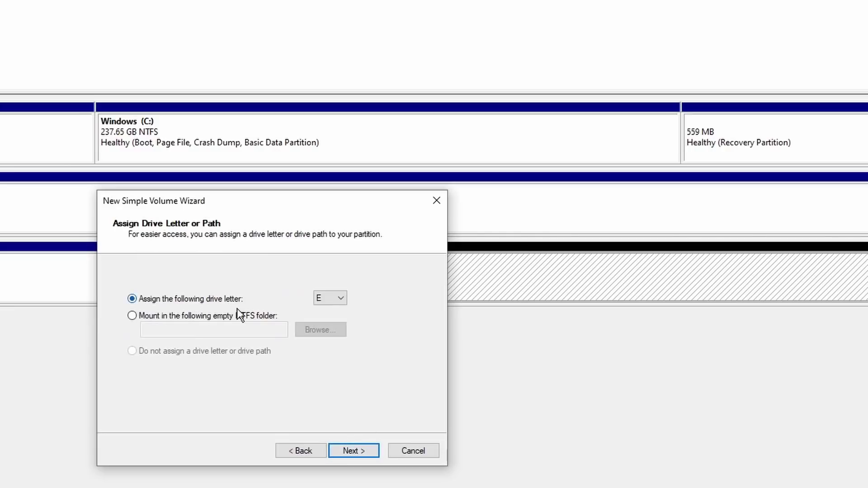
{"action": "mouse_move", "coordinate": [277, 200]}
{"action": "left_mouse_down"}
{"action": "mouse_move", "coordinate": [368, 291]}
{"action": "mouse_move", "coordinate": [275, 200]}
{"action": "left_mouse_up"}
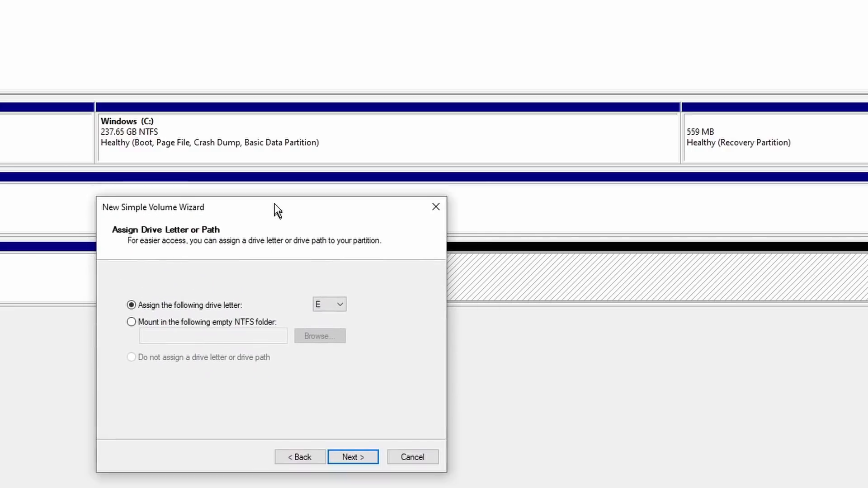
{"action": "left_click", "coordinate": [346, 453]}
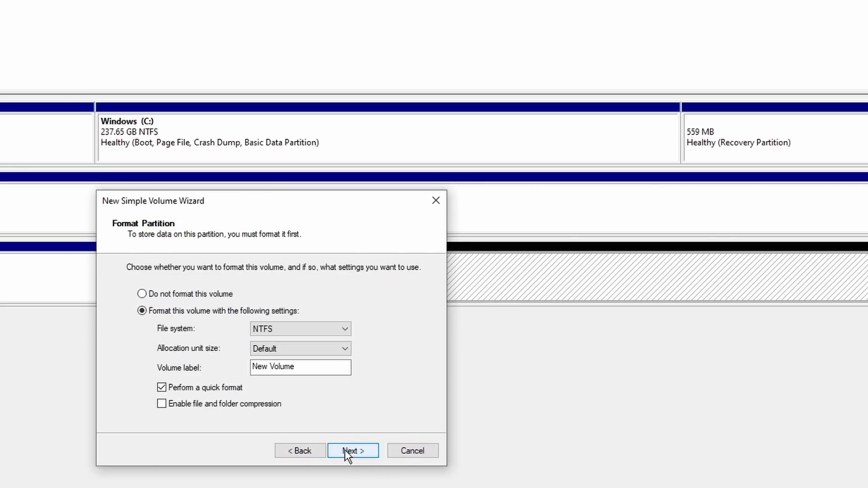
Set the second volume's file system to exFAT with a quick format, review the settings summary and create the volume
{"action": "left_click", "coordinate": [272, 333]}
{"action": "left_click", "coordinate": [272, 342]}
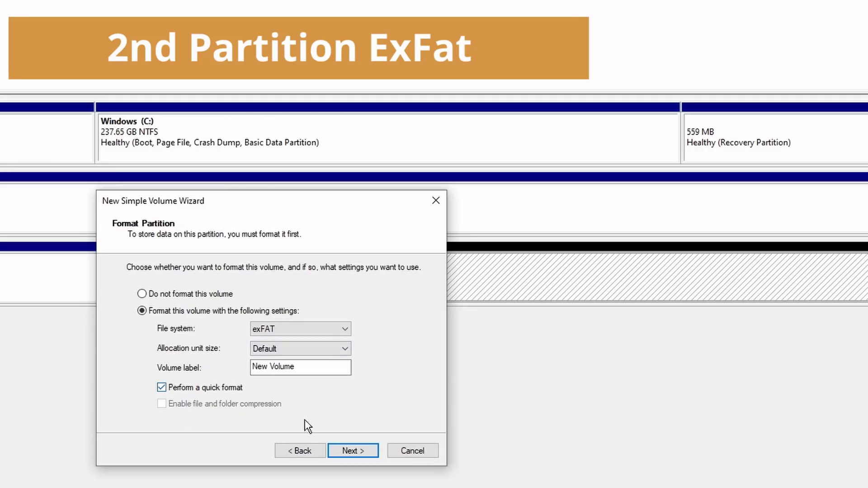
{"action": "left_click", "coordinate": [345, 452]}
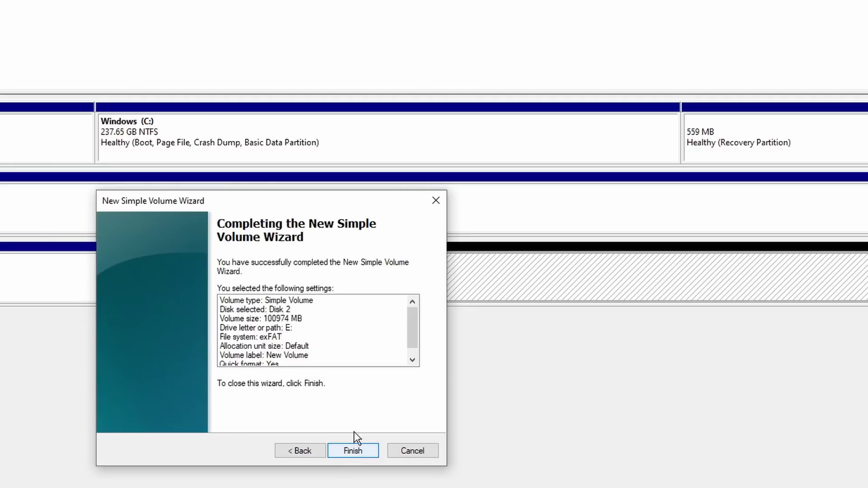
{"action": "mouse_move", "coordinate": [412, 332]}
{"action": "left_mouse_down"}
{"action": "mouse_move", "coordinate": [413, 343]}
{"action": "mouse_move", "coordinate": [412, 305]}
{"action": "mouse_move", "coordinate": [414, 349]}
{"action": "mouse_move", "coordinate": [414, 299]}
{"action": "mouse_move", "coordinate": [412, 347]}
{"action": "left_mouse_up"}
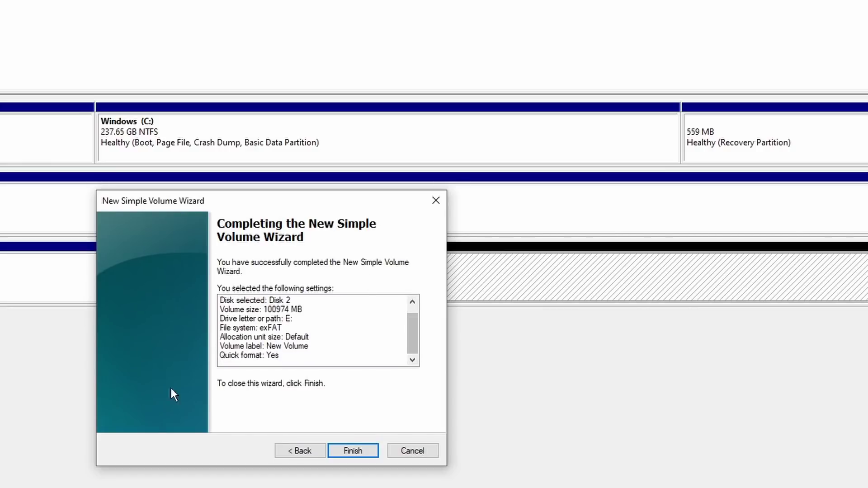
{"action": "left_click", "coordinate": [353, 451]}
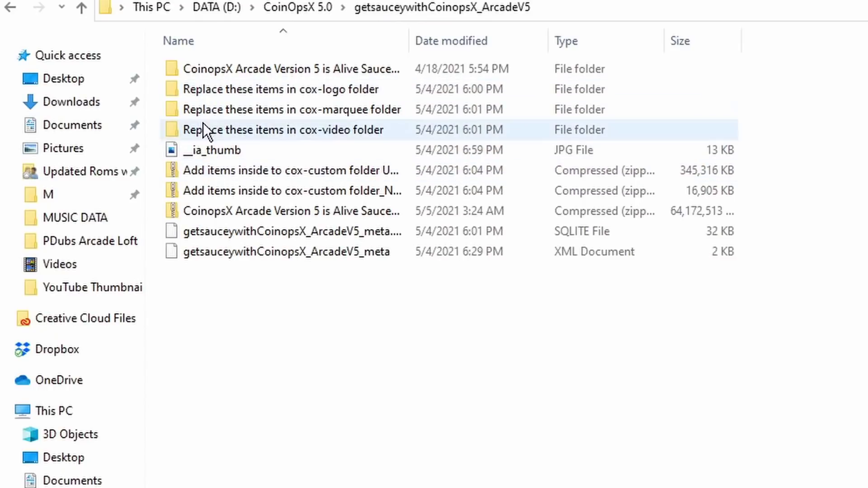
Open the extracted CoinopsX Arcade Version 5 folder, and show New Volume (E:) in a separate, unmaximized File Explorer window
{"action": "double_click", "coordinate": [213, 68]}
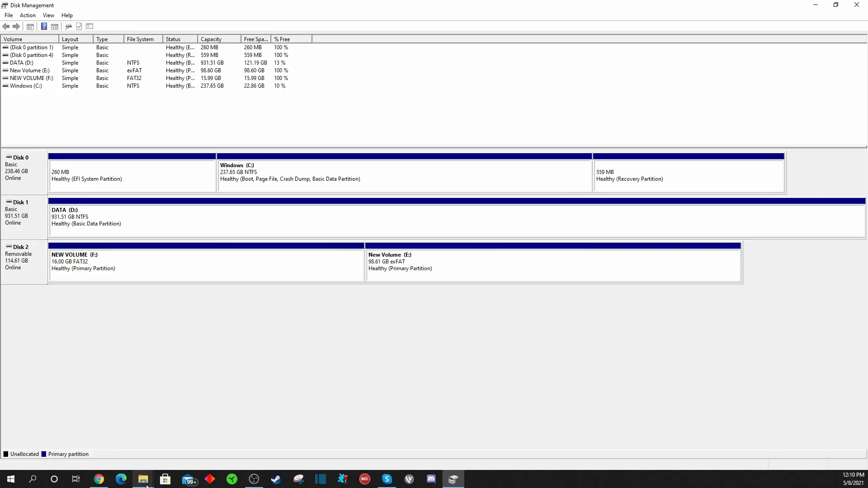
{"action": "mouse_move", "coordinate": [146, 485]}
{"action": "left_click", "coordinate": [180, 448]}
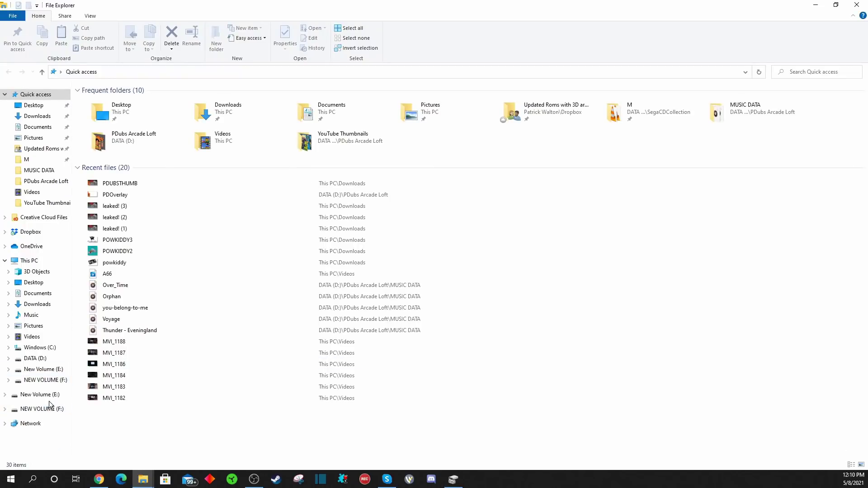
{"action": "left_click", "coordinate": [38, 370]}
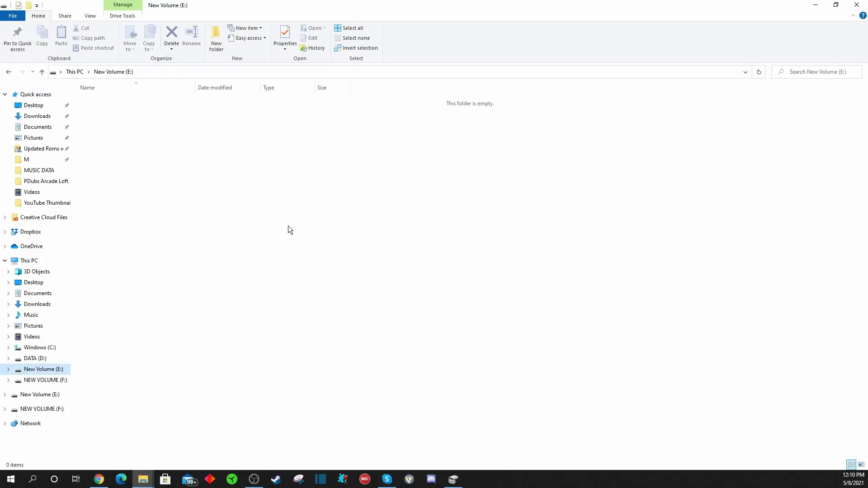
{"action": "left_click", "coordinate": [836, 5]}
{"action": "left_click_drag", "start_coordinate": [476, 77], "coordinate": [549, 82]}
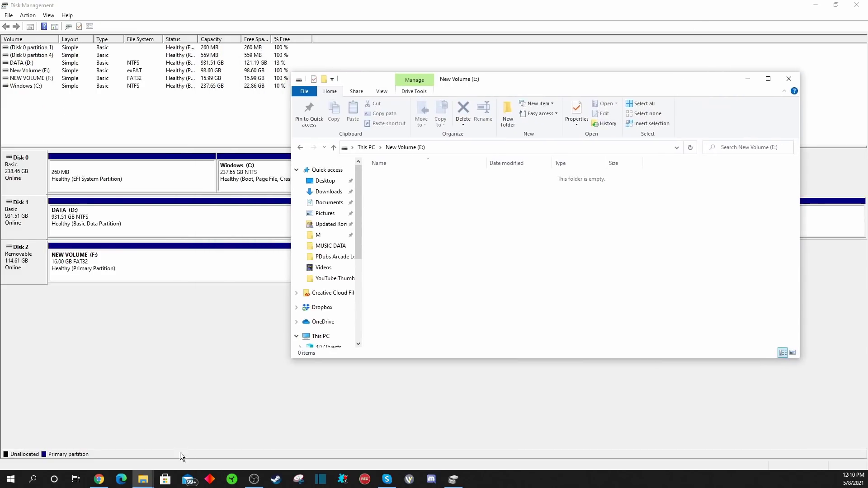
Arrange the CoinopsX Arcade Version 5 folder window and the New Volume (E:) window side by side
{"action": "mouse_move", "coordinate": [143, 478]}
{"action": "left_click", "coordinate": [99, 452]}
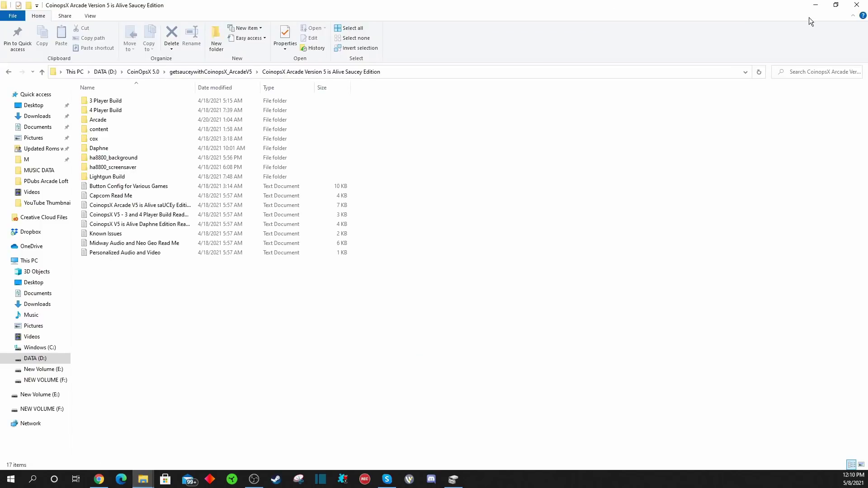
{"action": "left_click", "coordinate": [836, 5]}
{"action": "left_click_drag", "start_coordinate": [431, 42], "coordinate": [1, 78]}
{"action": "left_click", "coordinate": [547, 107]}
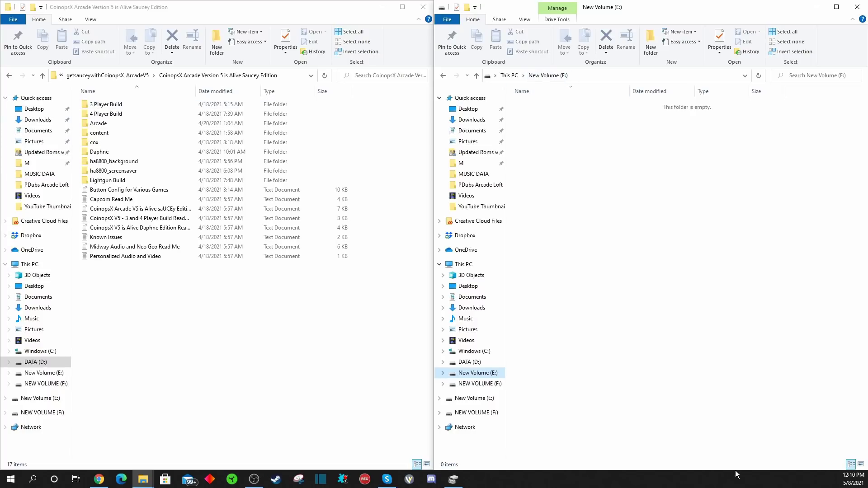
Copy all folders and text files from the CoinopsX Arcade Version 5 folder to New Volume (E:)
{"action": "left_click", "coordinate": [101, 107]}
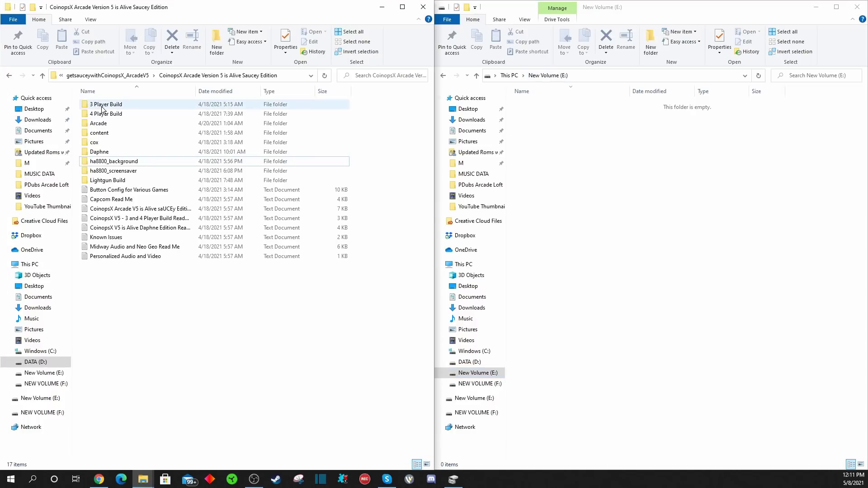
{"action": "left_click", "coordinate": [125, 256], "text": "shift"}
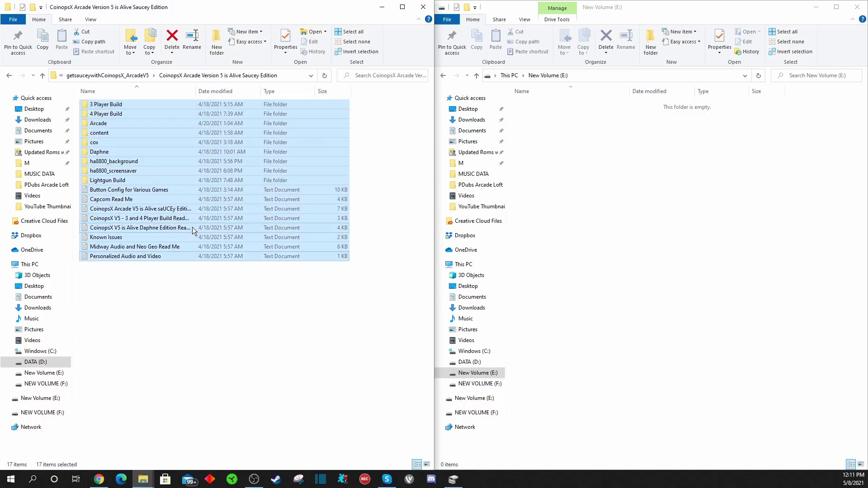
{"action": "left_click_drag", "start_coordinate": [125, 146], "coordinate": [606, 180]}
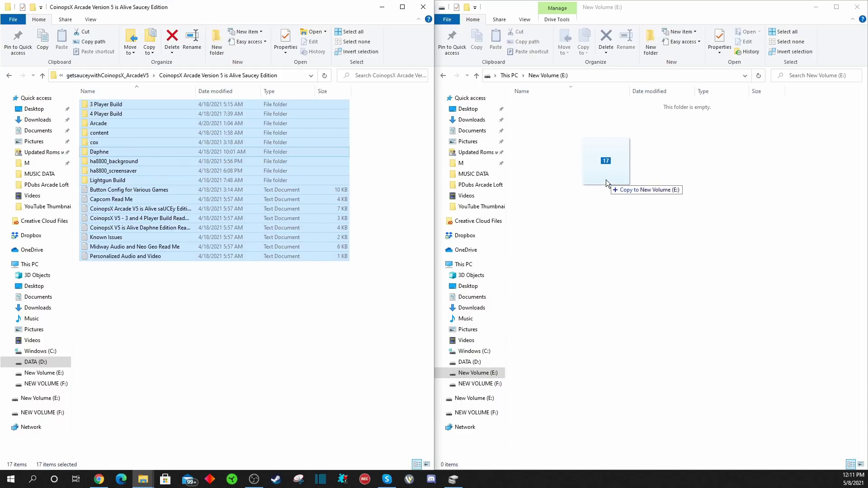
{"action": "left_click_drag", "start_coordinate": [606, 180], "coordinate": [606, 180]}
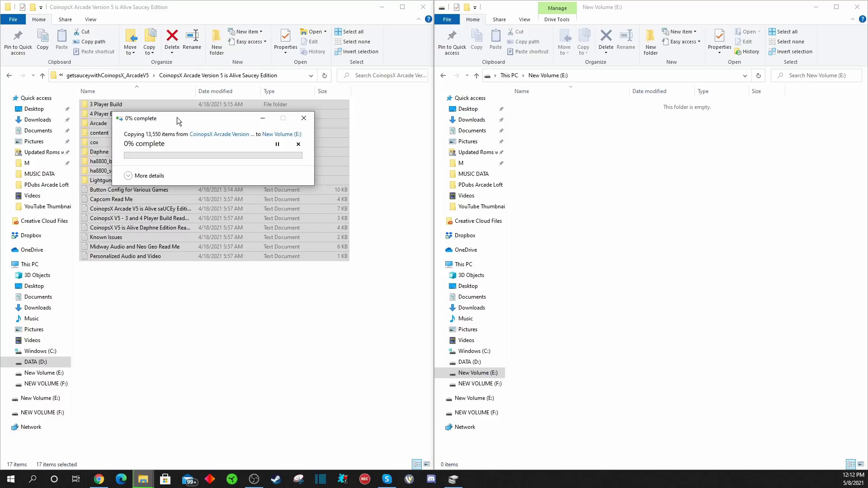
{"action": "left_click_drag", "start_coordinate": [177, 118], "coordinate": [200, 145]}
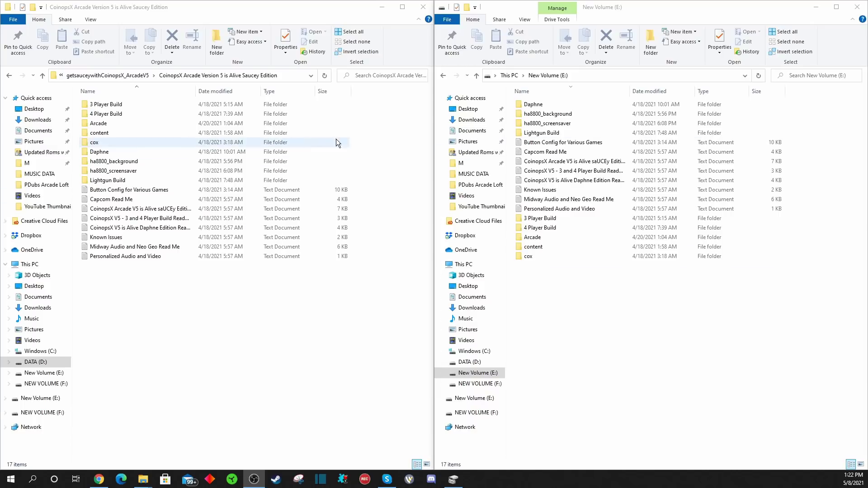
Copy the three images from "Replace these items in cox-logo folder" into cox\logo on New Volume (E:), replacing the existing files
{"action": "left_click", "coordinate": [9, 76]}
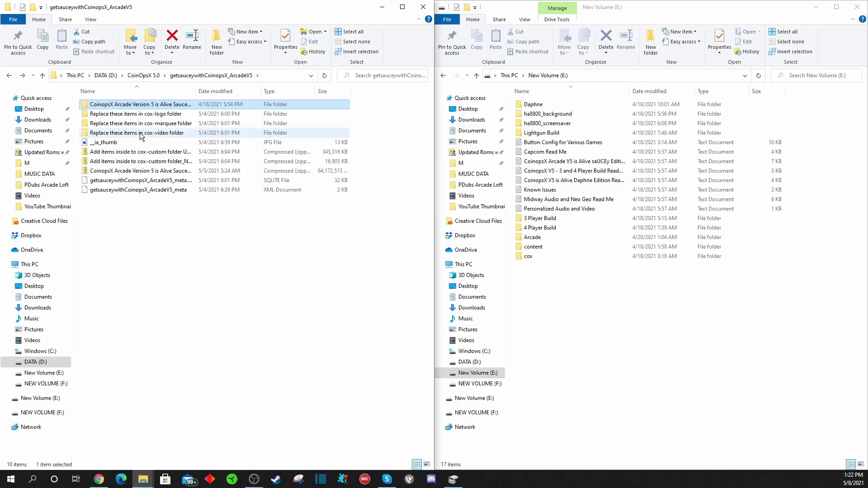
{"action": "double_click", "coordinate": [107, 116]}
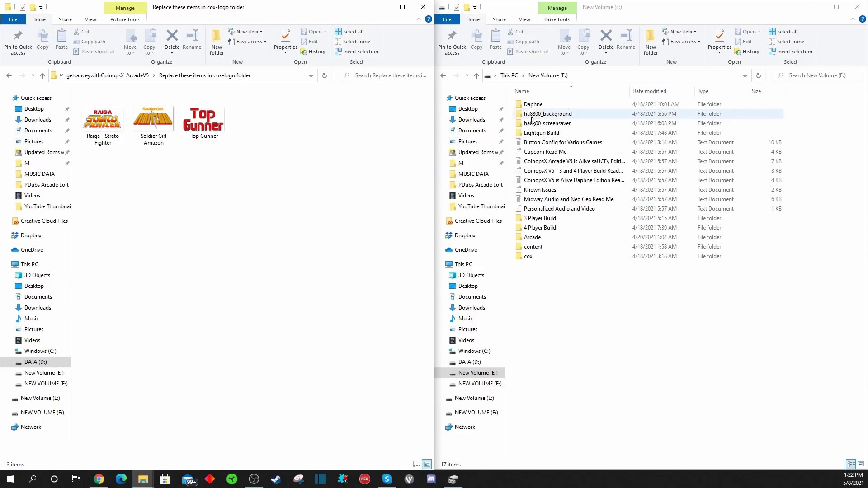
{"action": "double_click", "coordinate": [530, 256]}
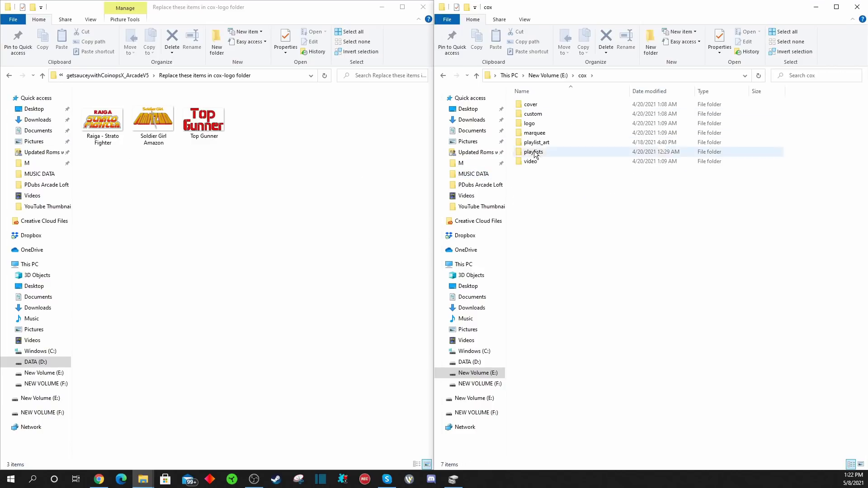
{"action": "double_click", "coordinate": [530, 123]}
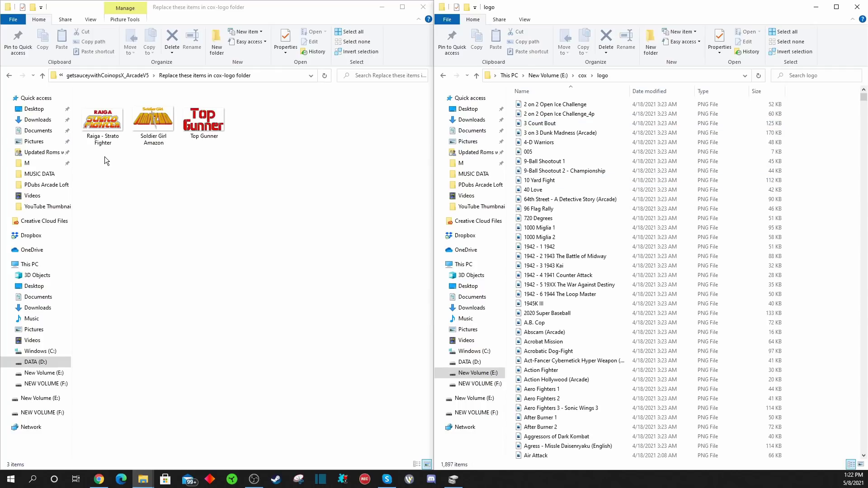
{"action": "left_click", "coordinate": [107, 129]}
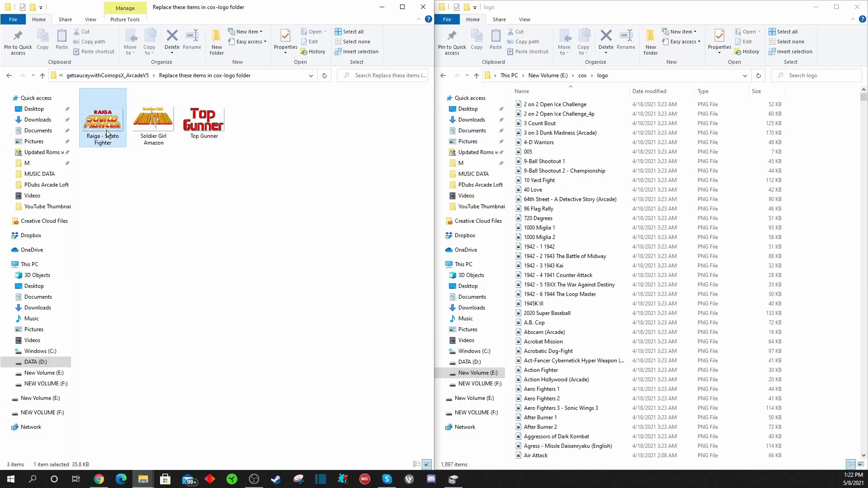
{"action": "left_click", "coordinate": [202, 132], "text": "shift"}
{"action": "left_click_drag", "start_coordinate": [151, 99], "coordinate": [585, 201]}
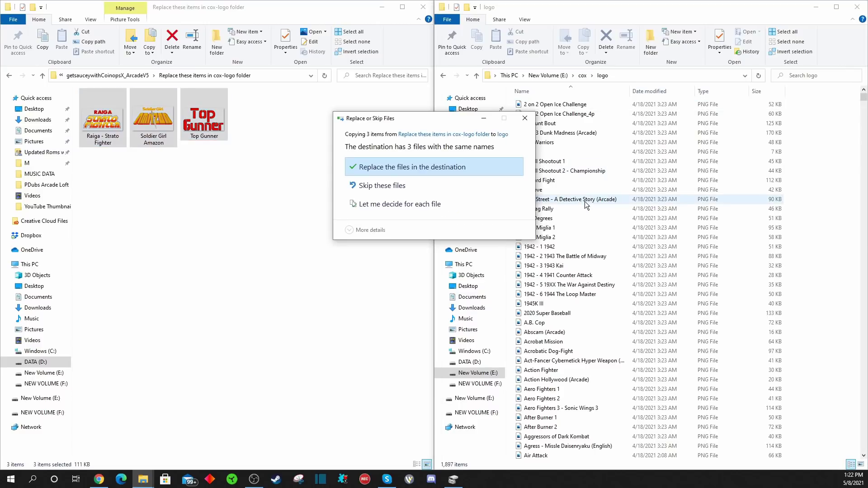
{"action": "left_click", "coordinate": [376, 167]}
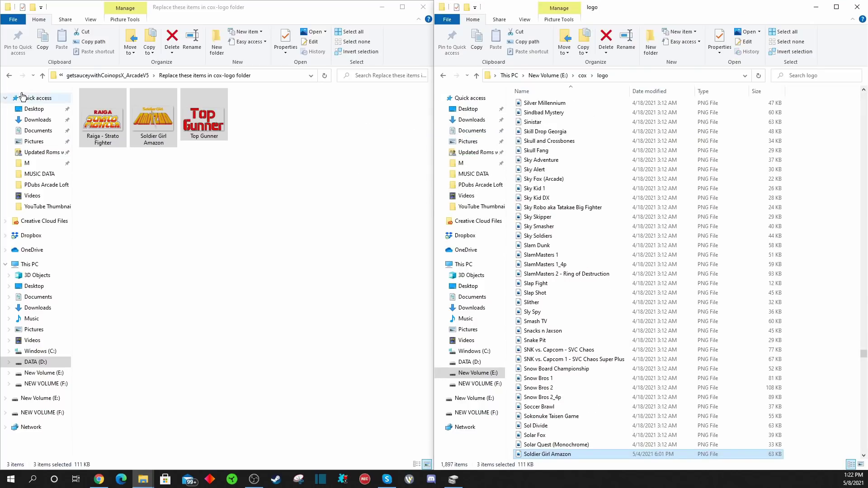
Copy the Top Gunner image from "Replace these items in cox-marquee folder" into cox\marquee on New Volume (E:), replacing the existing file
{"action": "left_click", "coordinate": [9, 76]}
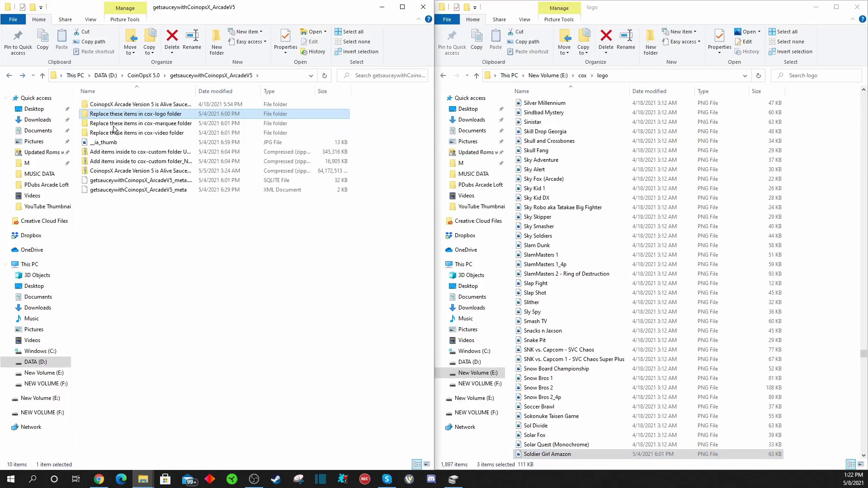
{"action": "left_click", "coordinate": [152, 126]}
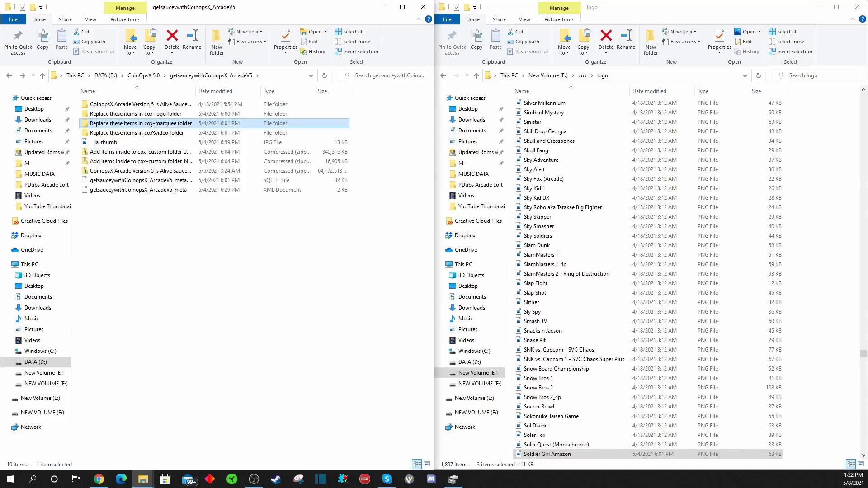
{"action": "double_click", "coordinate": [151, 129]}
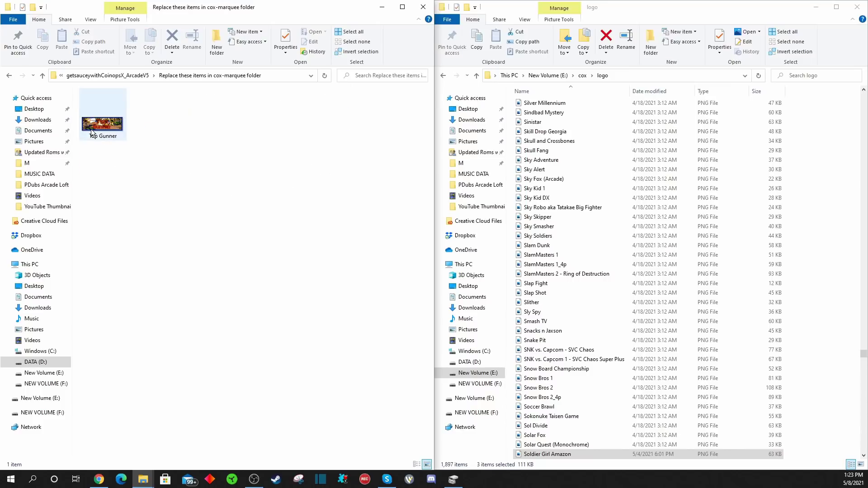
{"action": "left_click", "coordinate": [443, 75]}
{"action": "double_click", "coordinate": [535, 133]}
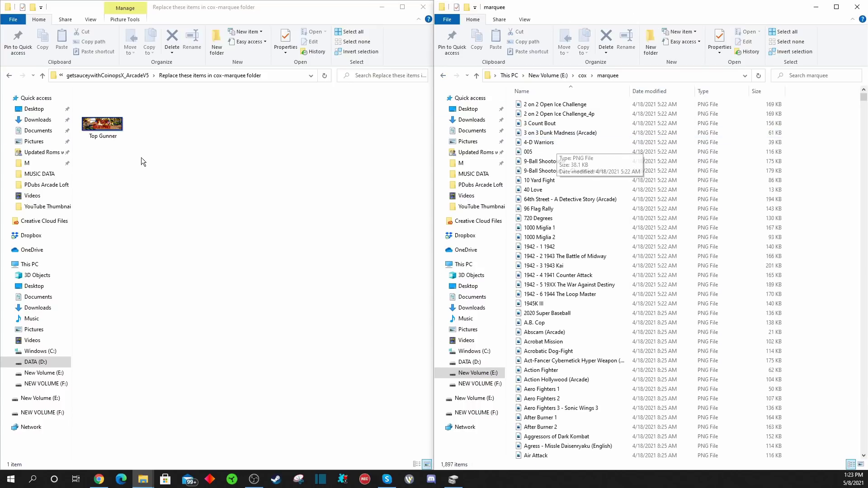
{"action": "left_click", "coordinate": [92, 126]}
{"action": "left_click_drag", "start_coordinate": [91, 125], "coordinate": [591, 173]}
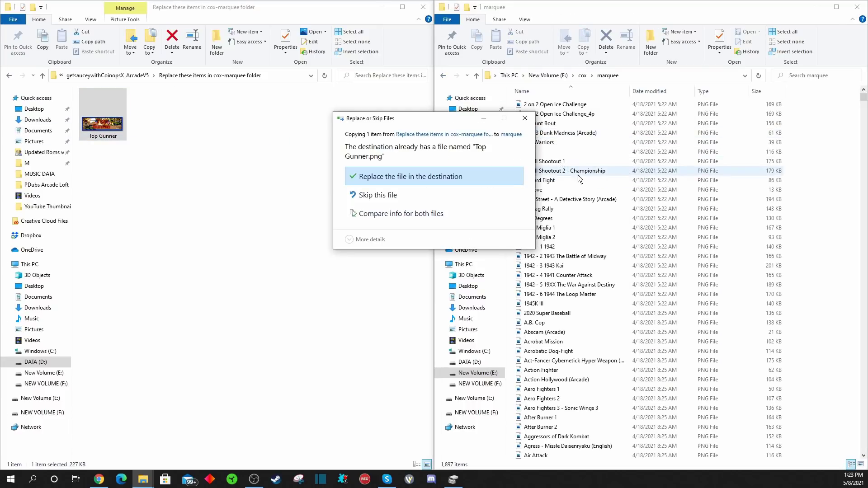
{"action": "left_click", "coordinate": [375, 179]}
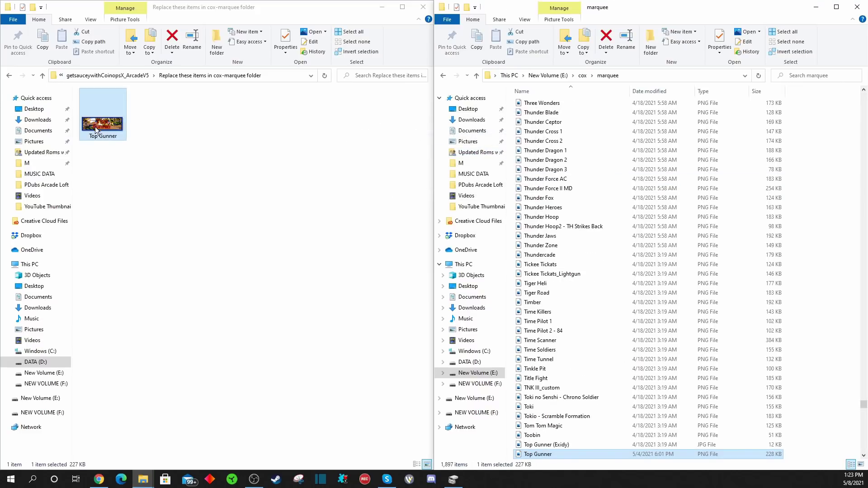
Copy the Top Gunner video from "Replace these items in cox-video folder" into cox\video on New Volume (E:), replacing the existing file
{"action": "left_click", "coordinate": [8, 78]}
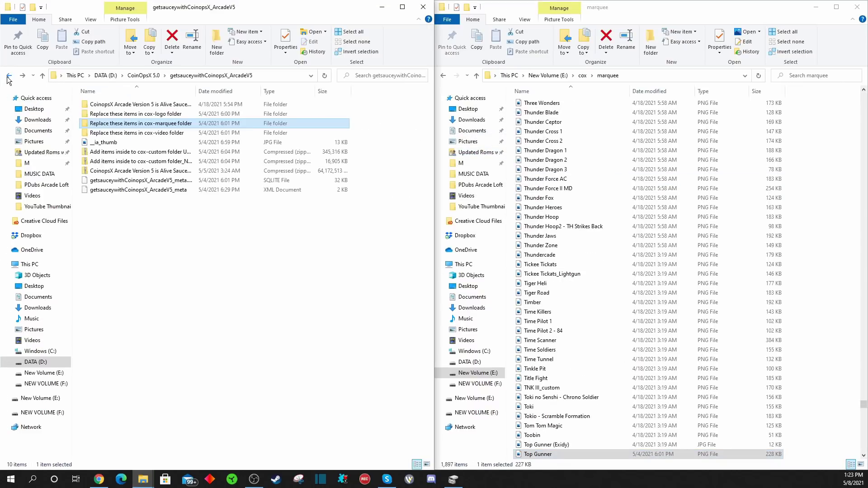
{"action": "left_click", "coordinate": [146, 134]}
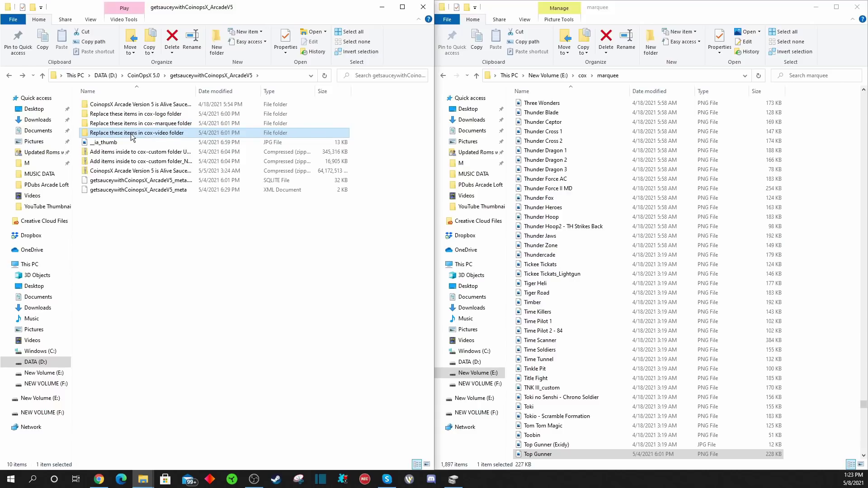
{"action": "double_click", "coordinate": [133, 134]}
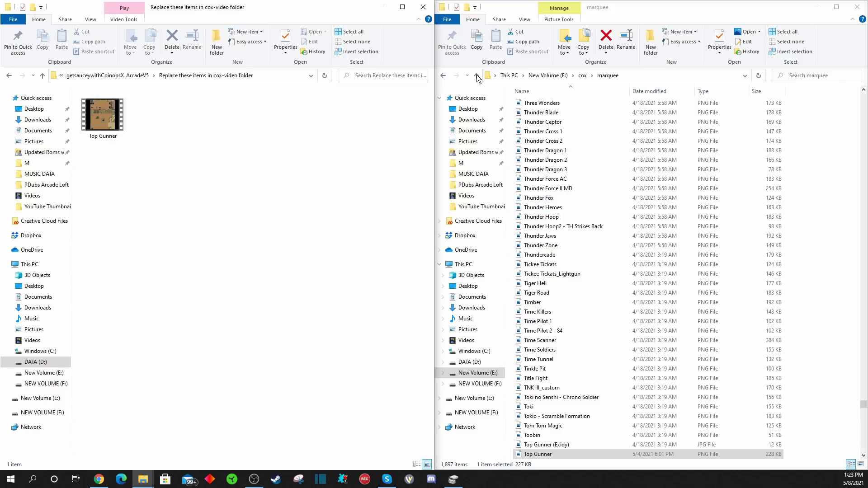
{"action": "left_click", "coordinate": [444, 76]}
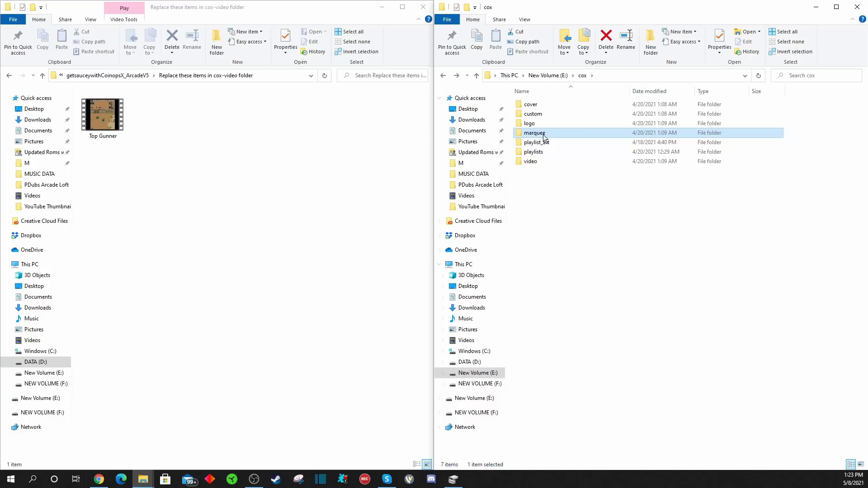
{"action": "left_click", "coordinate": [531, 164]}
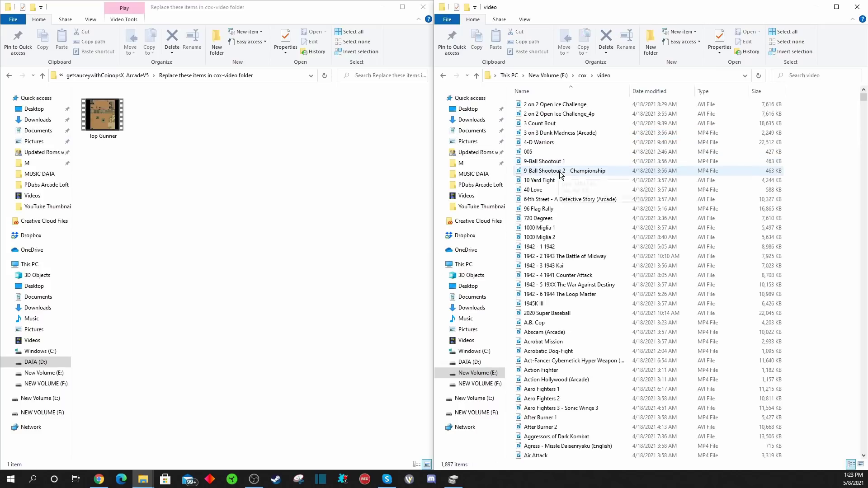
{"action": "left_click", "coordinate": [111, 122]}
{"action": "left_click_drag", "start_coordinate": [100, 121], "coordinate": [601, 191]}
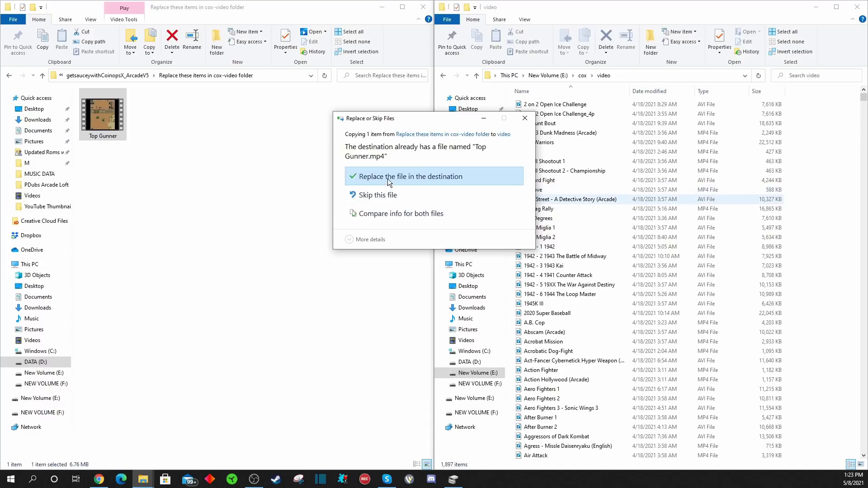
{"action": "left_click", "coordinate": [387, 178]}
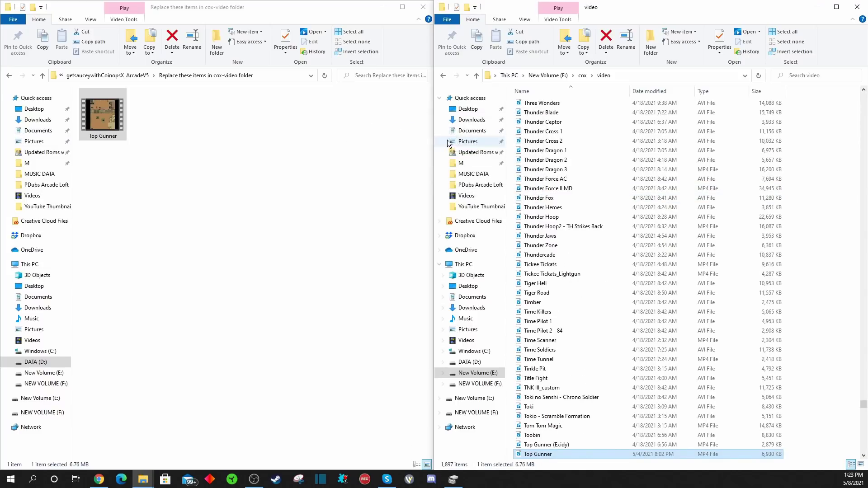
Extract the "Add items inside to cox-custom folder Updated Cabs Arts 4_20_21" archive into the getsauceywithCoinopsX_ArcadeV5 folder with 7-Zip
{"action": "left_click", "coordinate": [10, 76]}
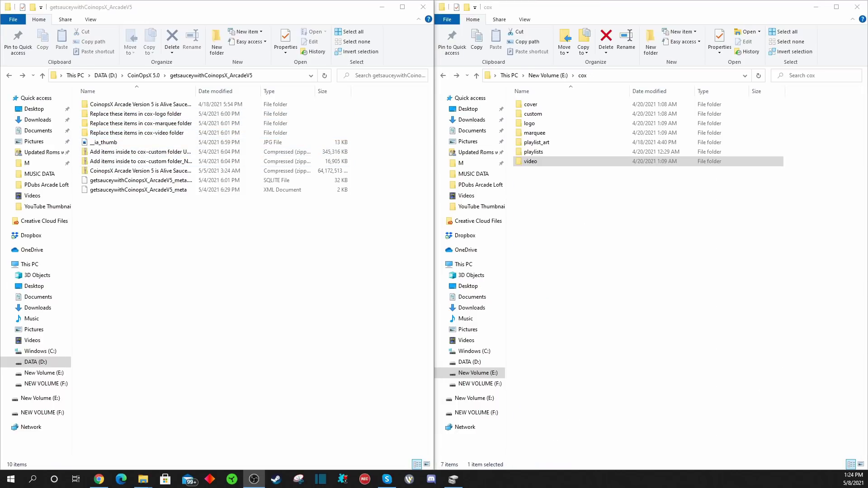
{"action": "left_click", "coordinate": [115, 156]}
{"action": "right_click", "coordinate": [115, 157]}
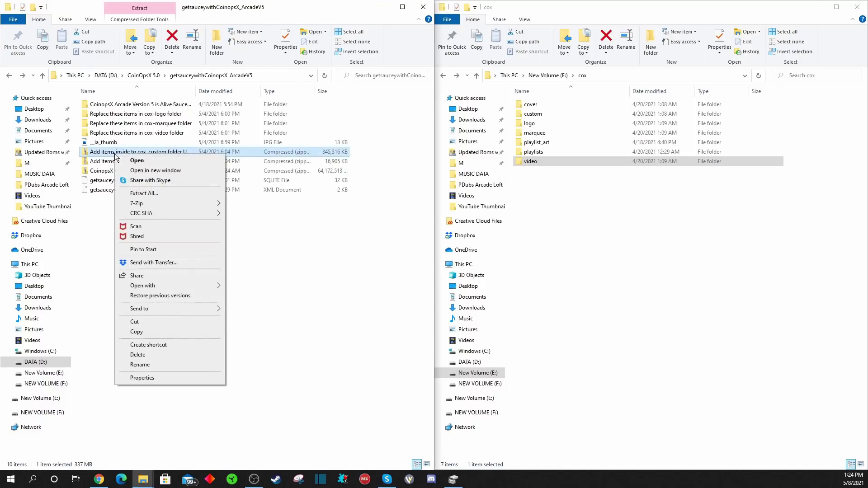
{"action": "mouse_move", "coordinate": [144, 205]}
{"action": "left_click", "coordinate": [256, 234]}
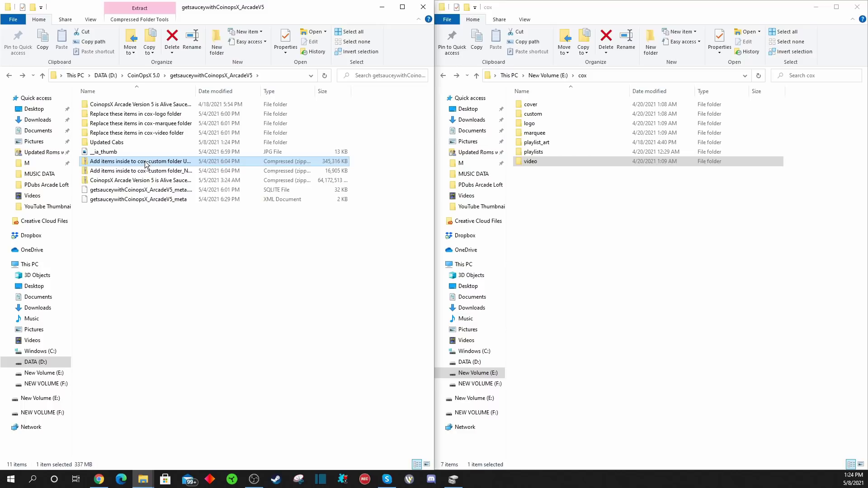
Copy all images from the Updated Cabs folder into cox\custom on New Volume (E:), replacing the existing files
{"action": "double_click", "coordinate": [102, 142]}
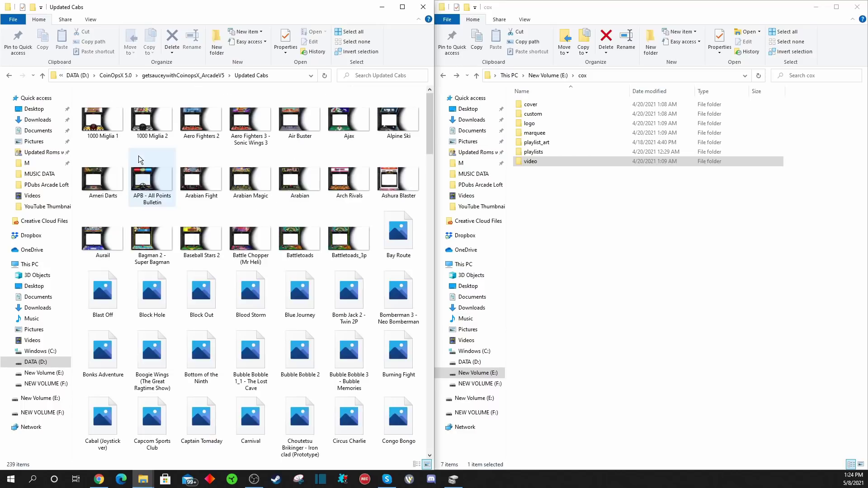
{"action": "double_click", "coordinate": [531, 115]}
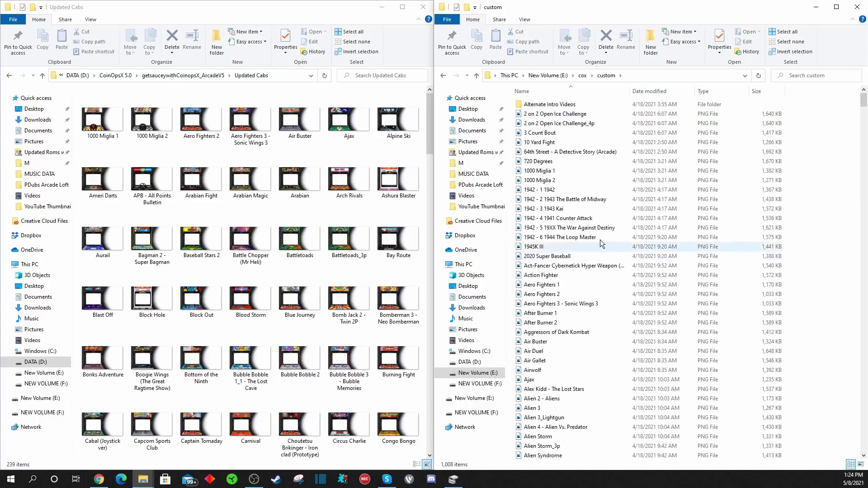
{"action": "left_click", "coordinate": [93, 120]}
{"action": "scroll", "coordinate": [199, 260], "scroll_direction": "down", "scroll_amount": 10}
{"action": "scroll", "coordinate": [207, 266], "scroll_direction": "down", "scroll_amount": 15}
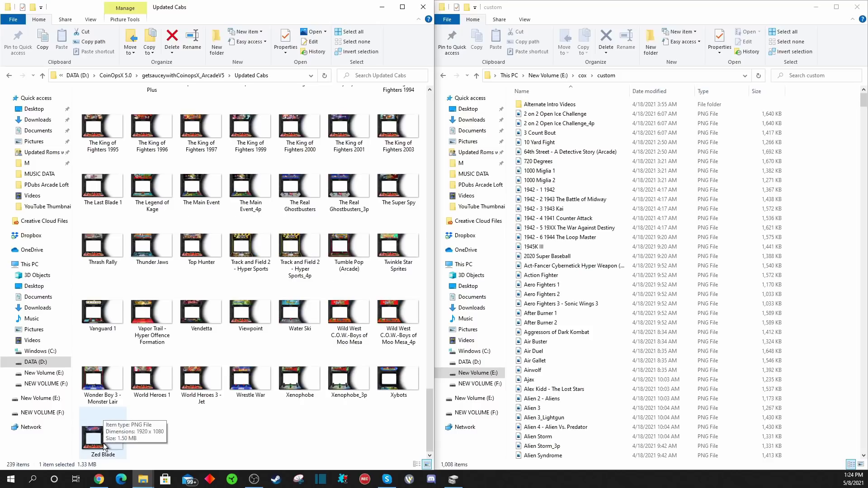
{"action": "key", "text": "ctrl+a"}
{"action": "left_click_drag", "start_coordinate": [212, 190], "coordinate": [631, 212]}
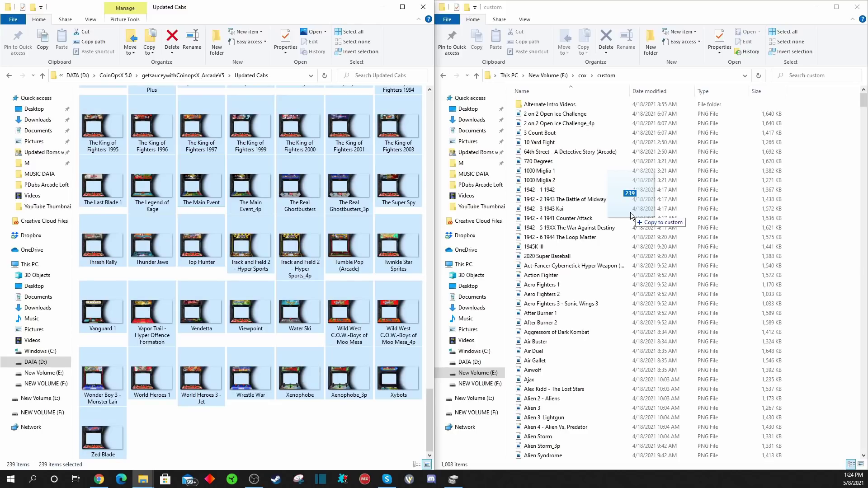
{"action": "left_click_drag", "start_coordinate": [630, 212], "coordinate": [630, 213]}
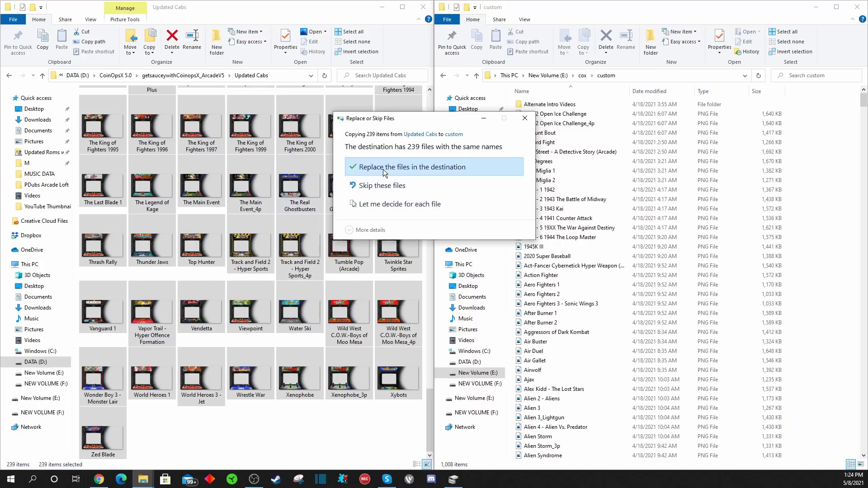
{"action": "left_click", "coordinate": [383, 167]}
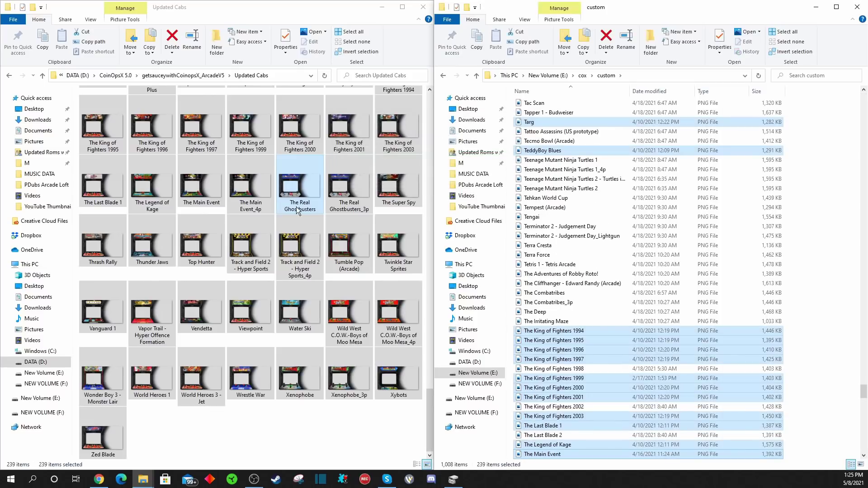
{"action": "left_click", "coordinate": [825, 241]}
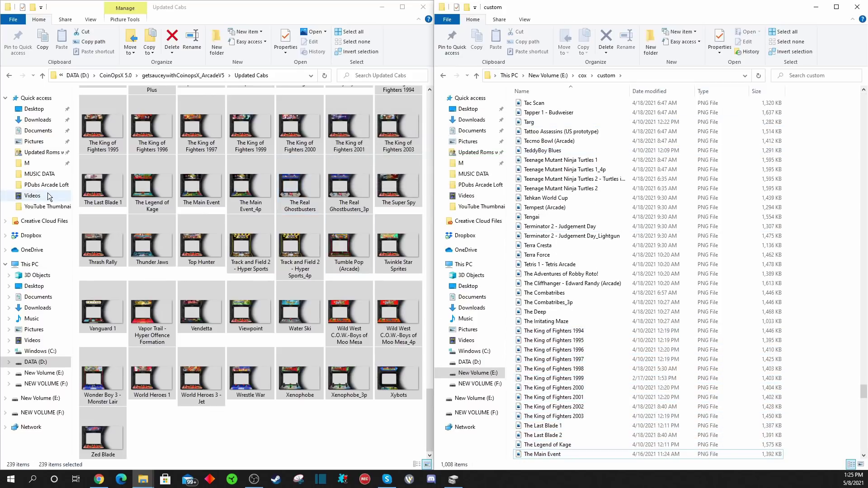
Extract the second cox-custom archive, "Add items inside to cox-custom folder_N...", into the getsauceywithCoinopsX_ArcadeV5 folder with 7-Zip
{"action": "left_click", "coordinate": [9, 76]}
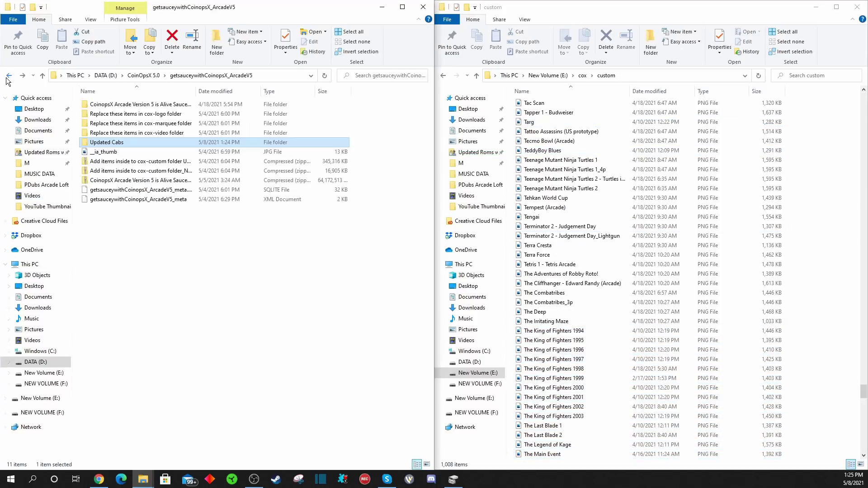
{"action": "left_click", "coordinate": [112, 161]}
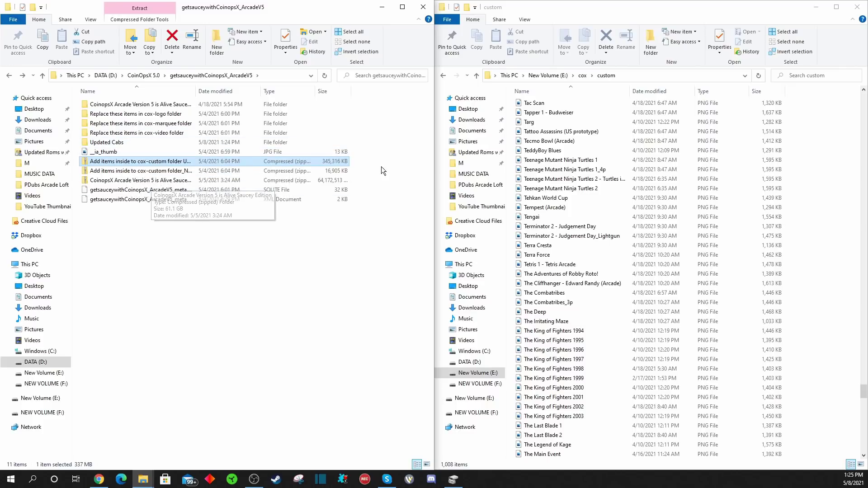
{"action": "left_click", "coordinate": [146, 176]}
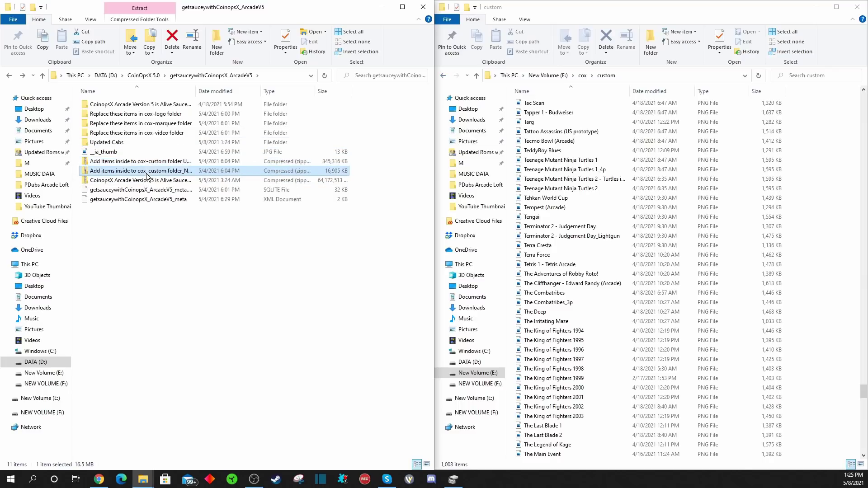
{"action": "right_click", "coordinate": [146, 176]}
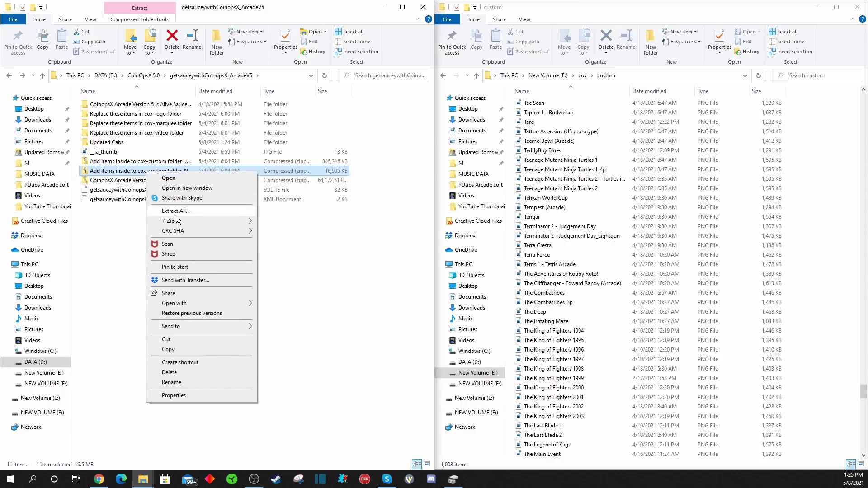
{"action": "mouse_move", "coordinate": [220, 222]}
{"action": "left_click", "coordinate": [285, 251]}
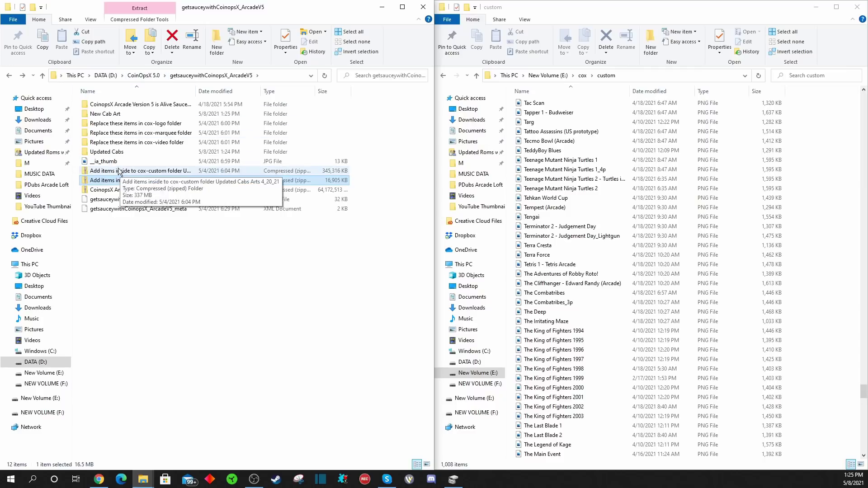
Copy all images from the New Cab Art folder into cox\custom on New Volume (E:), replacing the existing file
{"action": "double_click", "coordinate": [101, 115]}
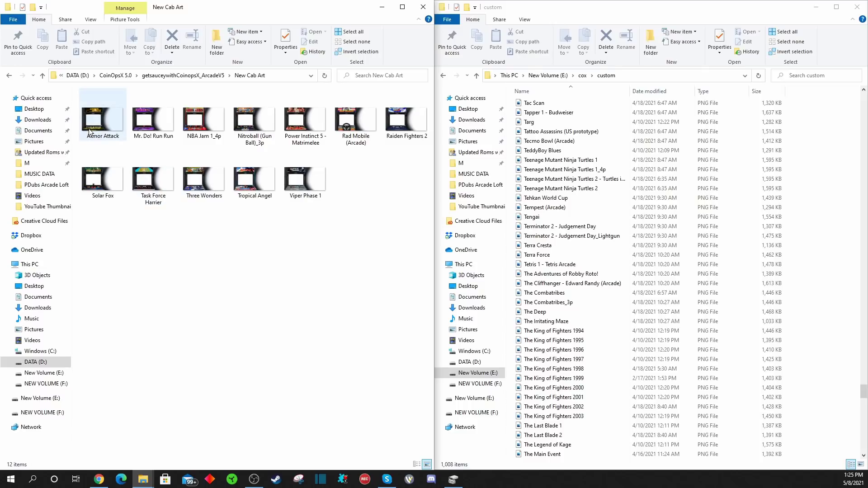
{"action": "left_click", "coordinate": [90, 131]}
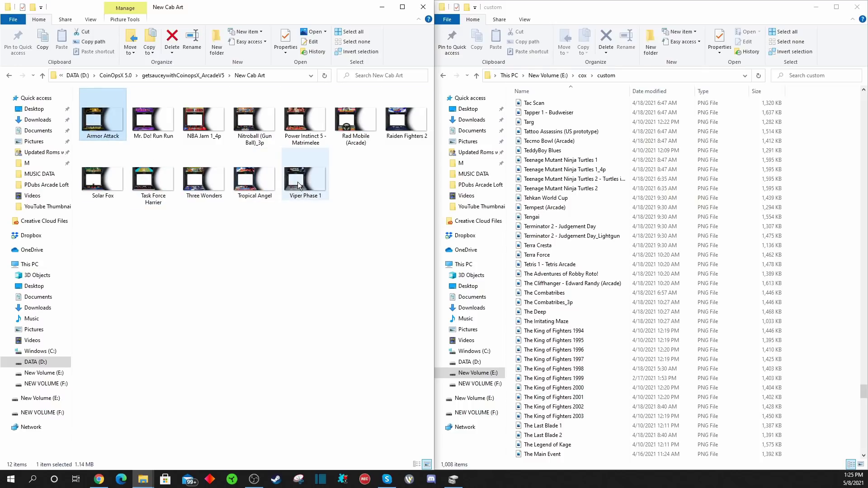
{"action": "left_click", "coordinate": [297, 182], "text": "shift"}
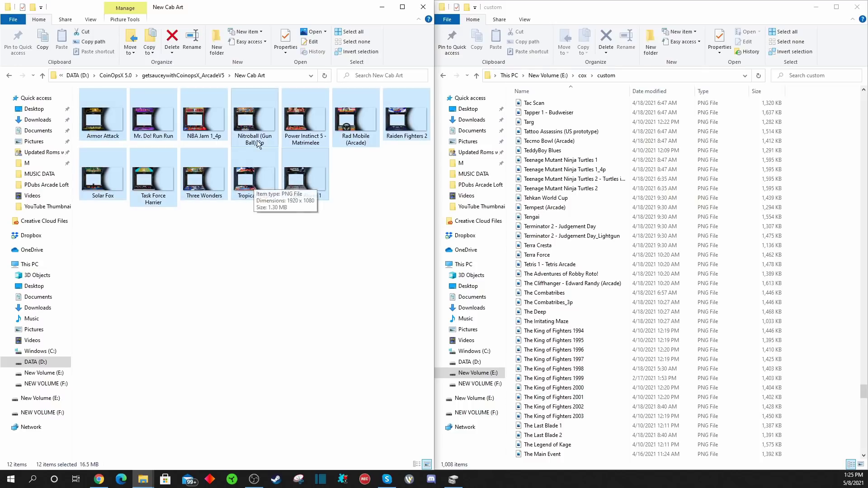
{"action": "left_click_drag", "start_coordinate": [208, 126], "coordinate": [623, 197]}
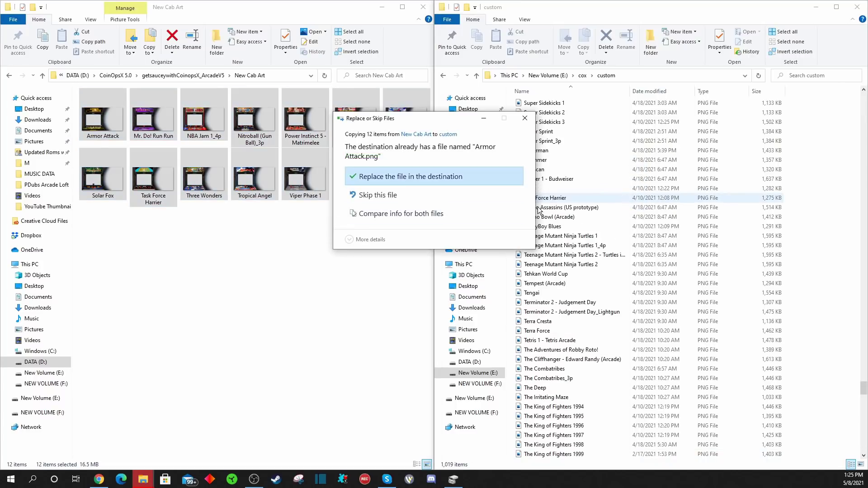
{"action": "left_click", "coordinate": [406, 180]}
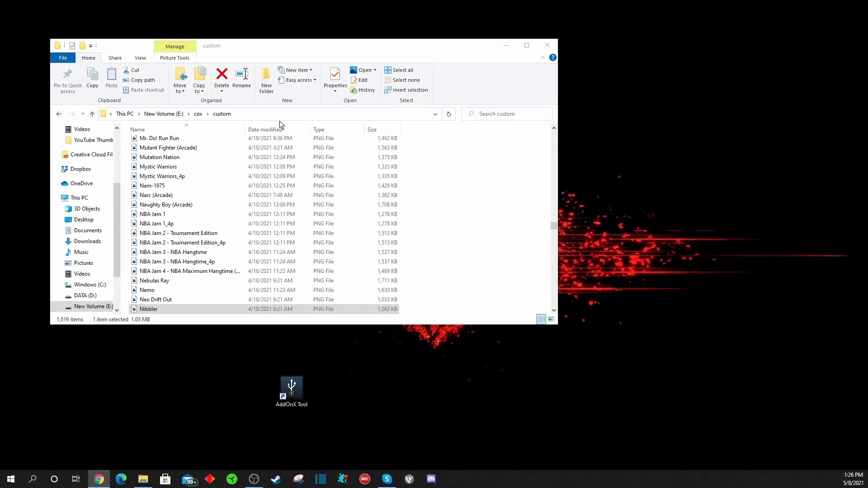
Leave the cox\custom folder and display the top-level contents of New Volume (E:)
{"action": "left_click", "coordinate": [60, 115]}
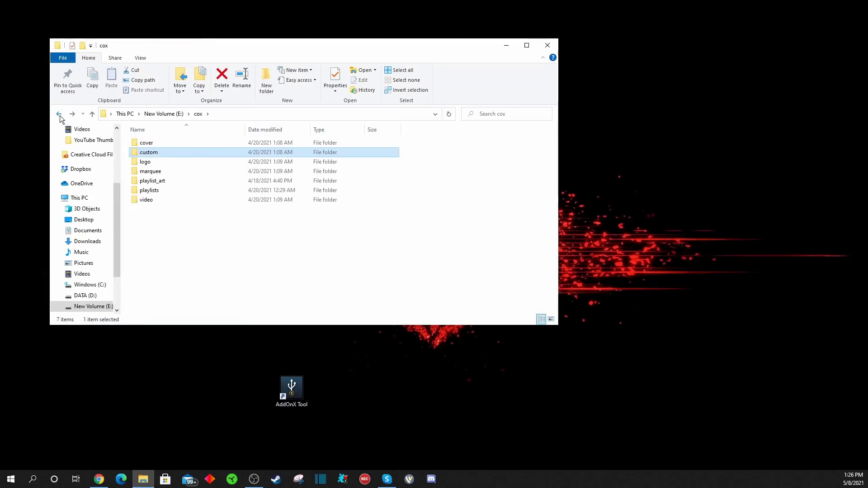
{"action": "left_click", "coordinate": [59, 115]}
{"action": "left_click", "coordinate": [59, 116]}
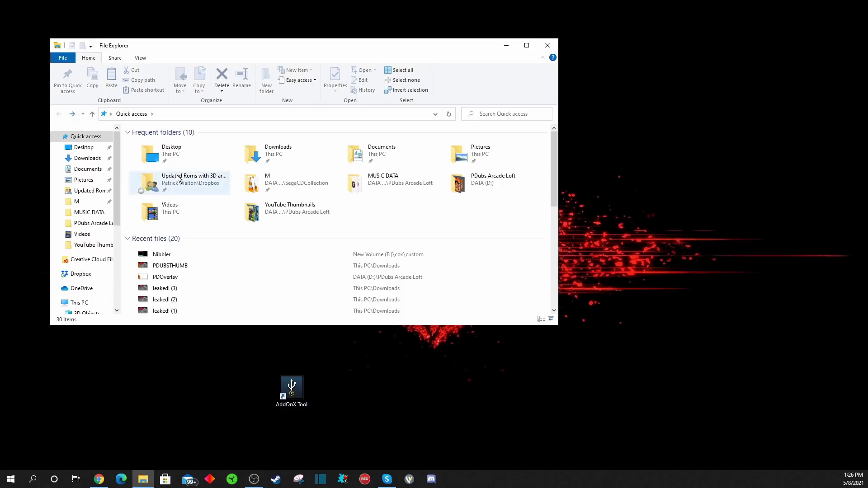
{"action": "scroll", "coordinate": [84, 272], "scroll_direction": "down", "scroll_amount": 5}
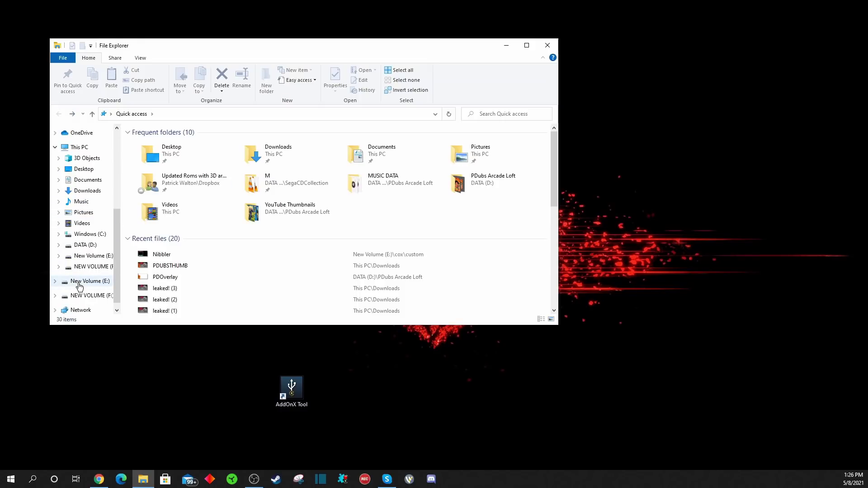
{"action": "left_click", "coordinate": [79, 281]}
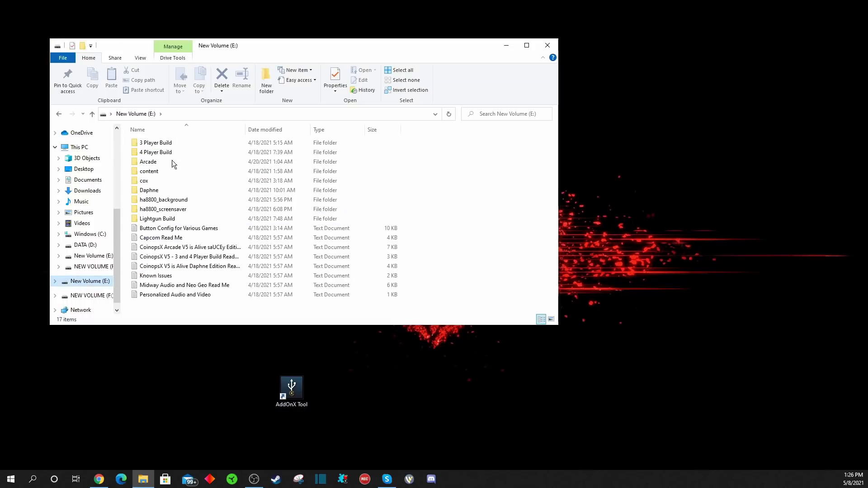
Launch AddOnX Tool, choose New Volume (E:) as the input folder for the add-on files, and build them
{"action": "left_click", "coordinate": [292, 388]}
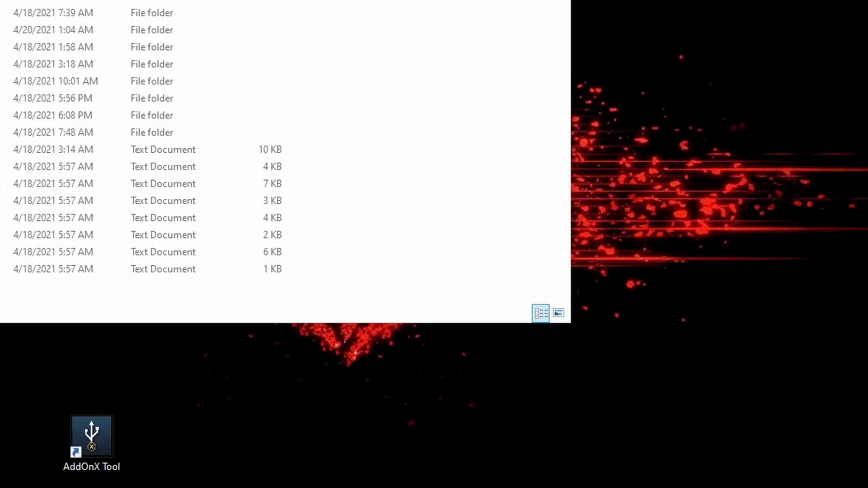
{"action": "left_click_drag", "start_coordinate": [316, 0], "coordinate": [475, 171]}
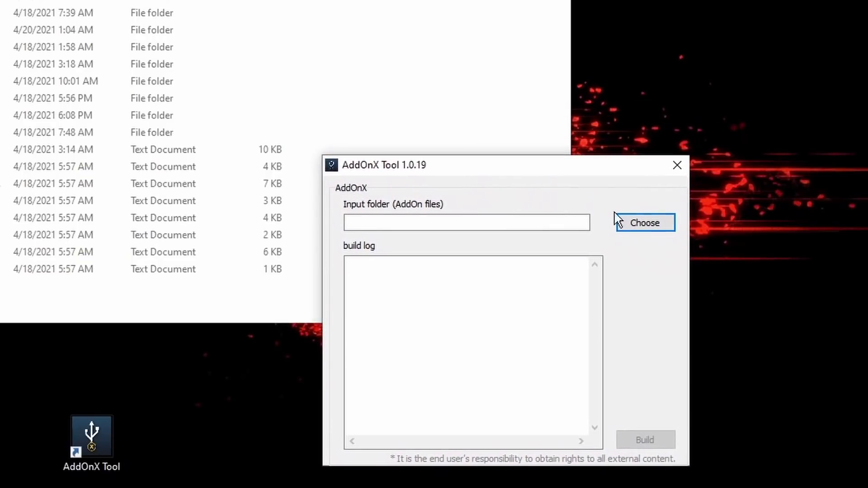
{"action": "left_click", "coordinate": [653, 228]}
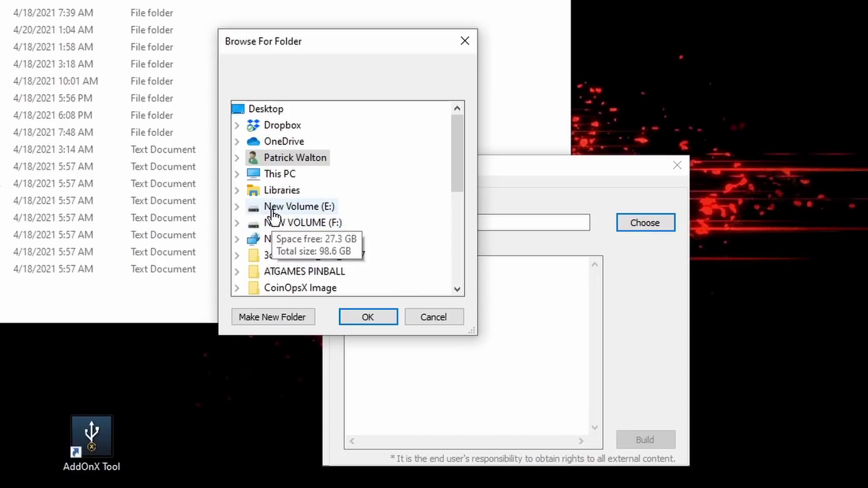
{"action": "double_click", "coordinate": [273, 209]}
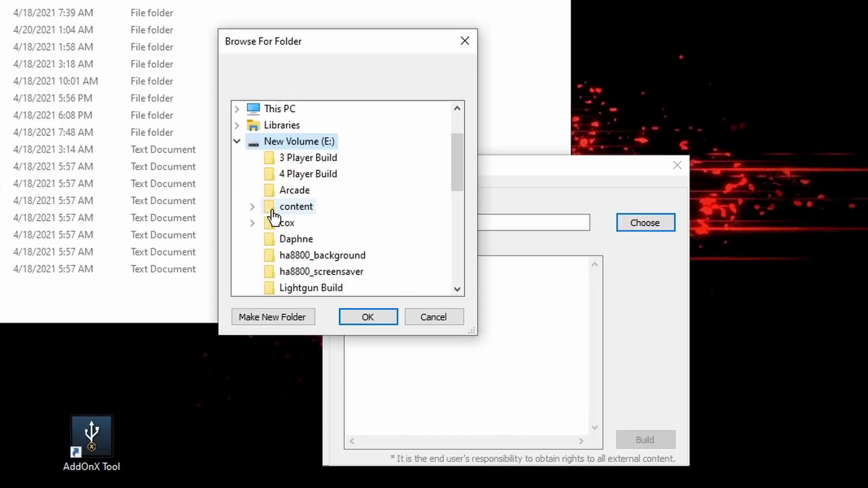
{"action": "left_click", "coordinate": [368, 322]}
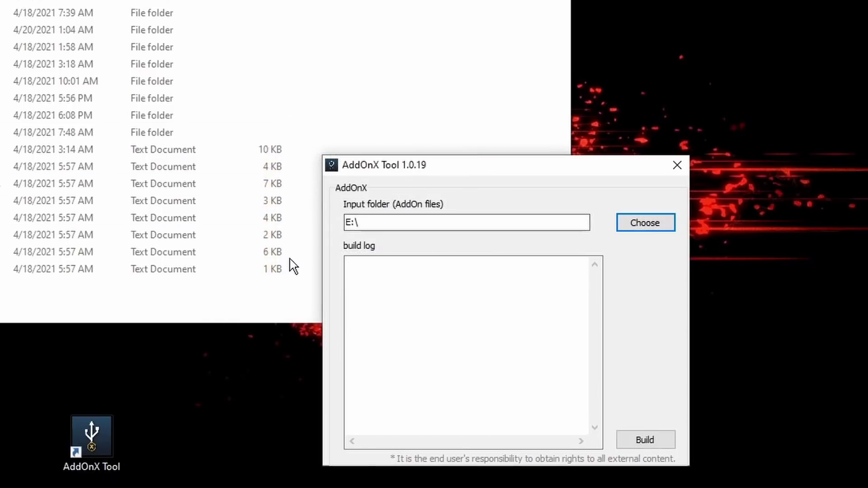
{"action": "left_click", "coordinate": [645, 439]}
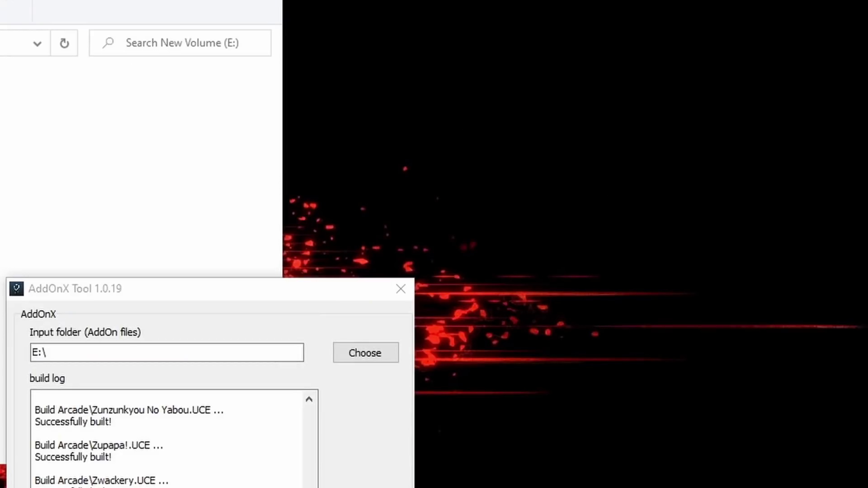
{"action": "left_click_drag", "start_coordinate": [156, 292], "coordinate": [475, 68]}
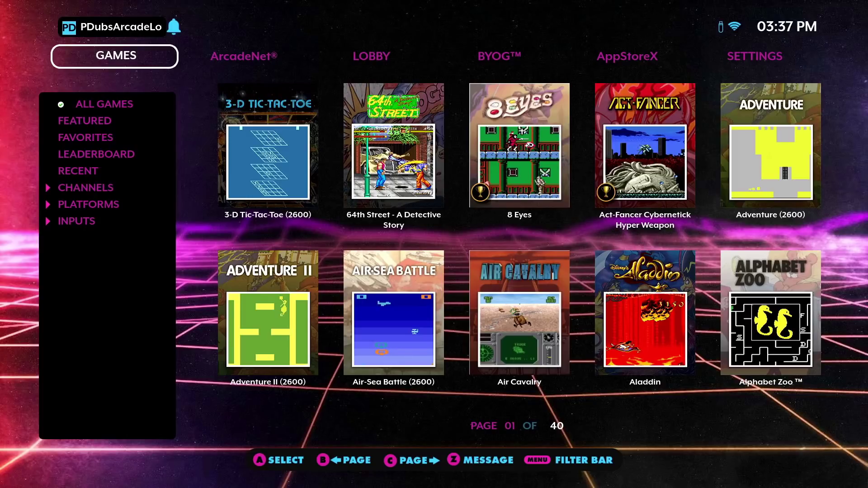
Switch to the arcade machine's interface and go from Games to the Settings section
{"action": "key", "text": "Right"}
{"action": "key", "text": "Right"}
{"action": "key", "text": "Right"}
{"action": "key", "text": "Right"}
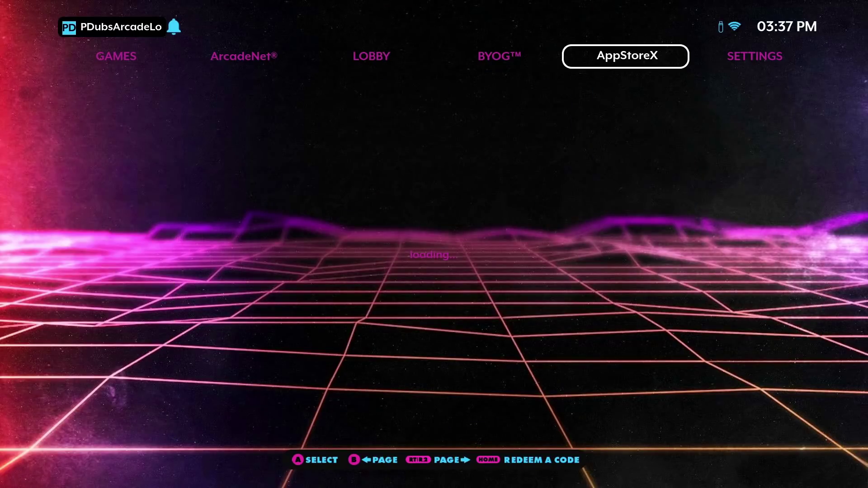
{"action": "key", "text": "Right"}
{"action": "key", "text": "Right"}
{"action": "key", "text": "Right"}
{"action": "key", "text": "Right"}
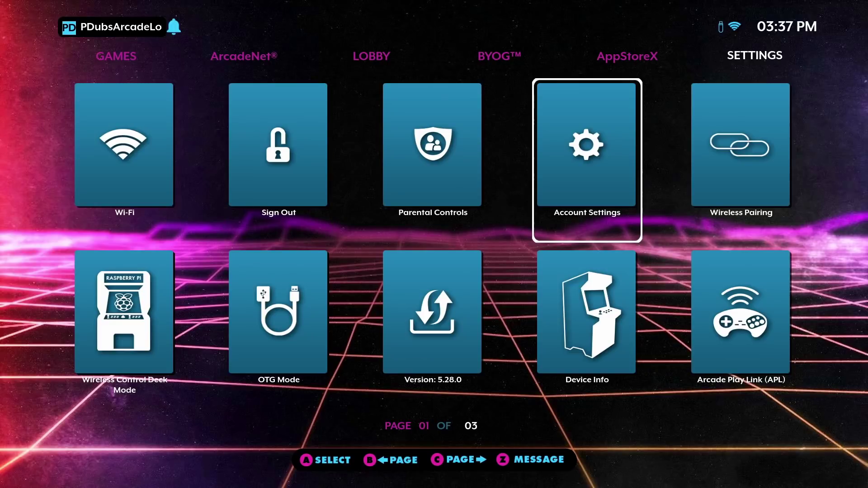
Open Flash Drive X on the third page of the arcade's settings
{"action": "key", "text": "Right"}
{"action": "key", "text": "Right"}
{"action": "key", "text": "Right"}
{"action": "key", "text": "Right"}
{"action": "key", "text": "Right"}
{"action": "key", "text": "Right"}
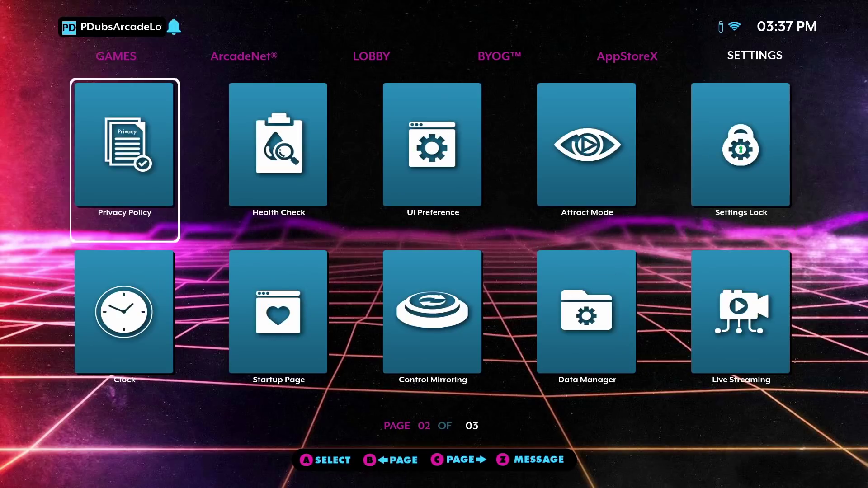
{"action": "key", "text": "Right"}
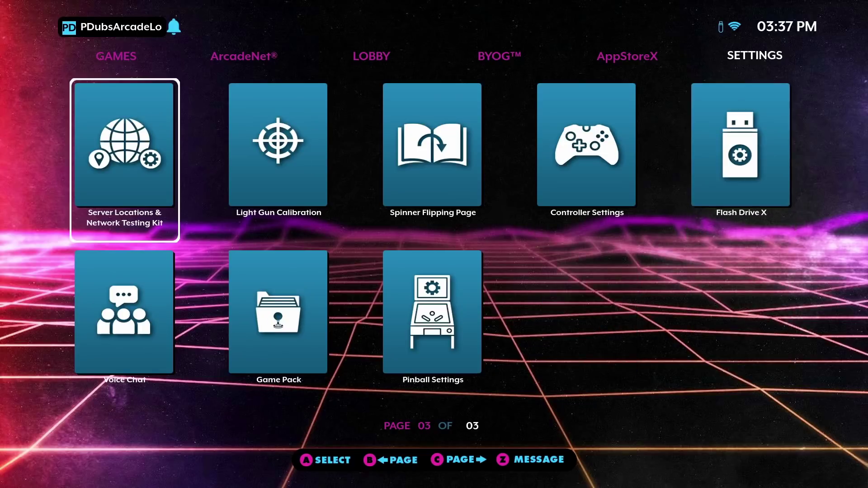
{"action": "key", "text": "Right"}
{"action": "key", "text": "Right"}
{"action": "key", "text": "Right"}
{"action": "key", "text": "Right"}
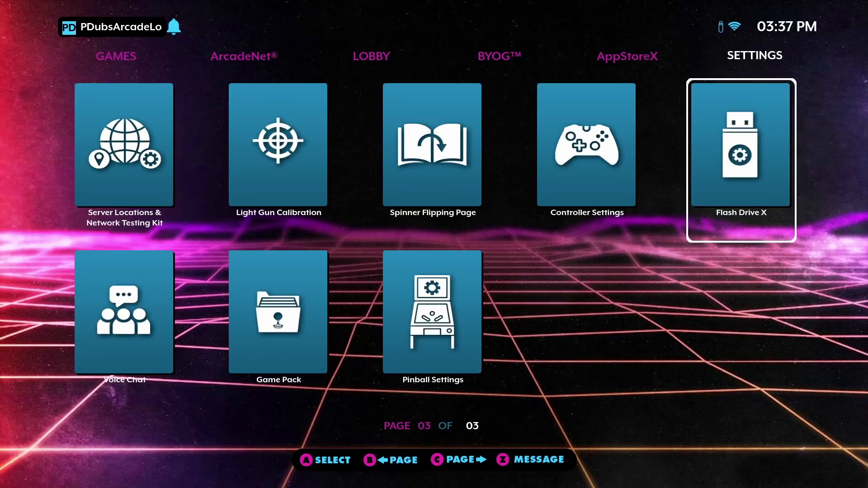
{"action": "key", "text": "Return"}
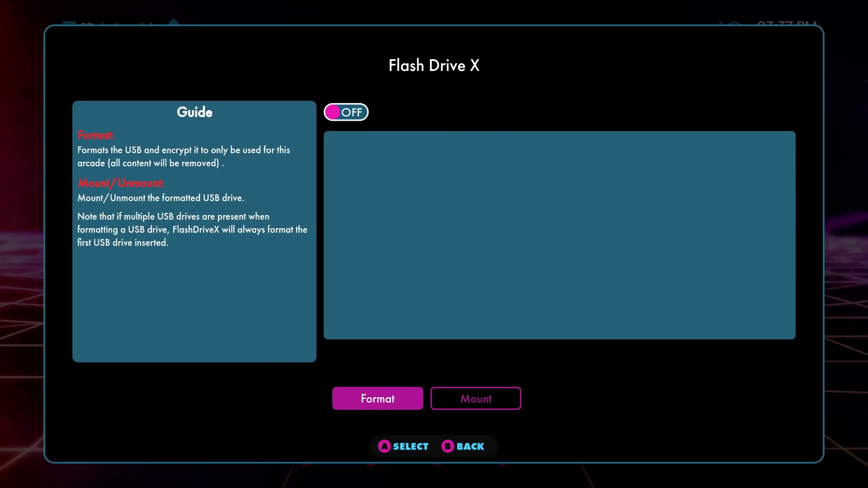
Format the first partition of the USB drive with Flash Drive X and dismiss the result message
{"action": "key", "text": "Return"}
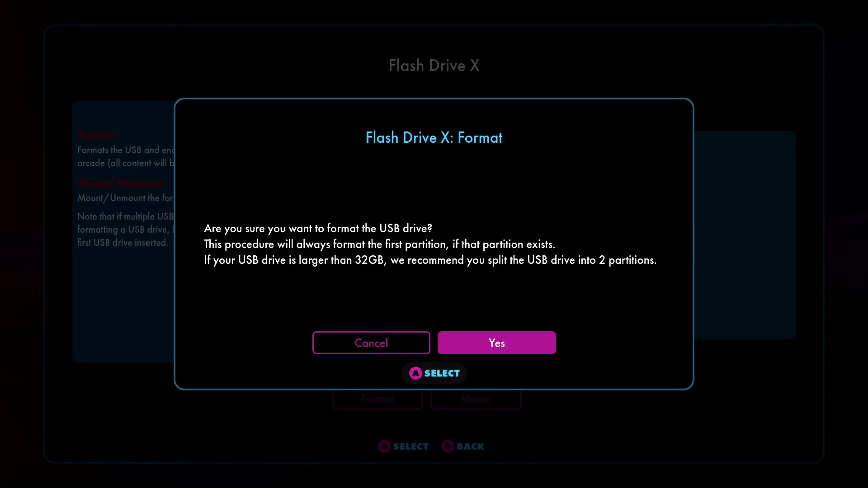
{"action": "key", "text": "Left"}
{"action": "key", "text": "Right"}
{"action": "key", "text": "Left"}
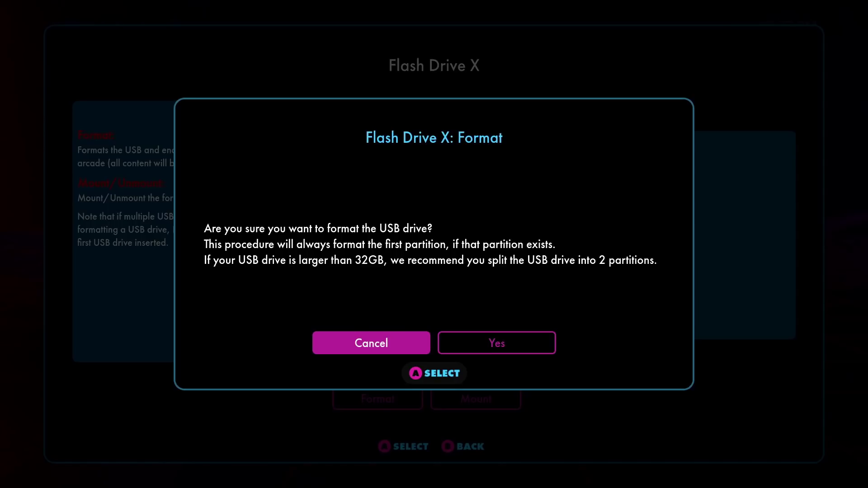
{"action": "key", "text": "Right"}
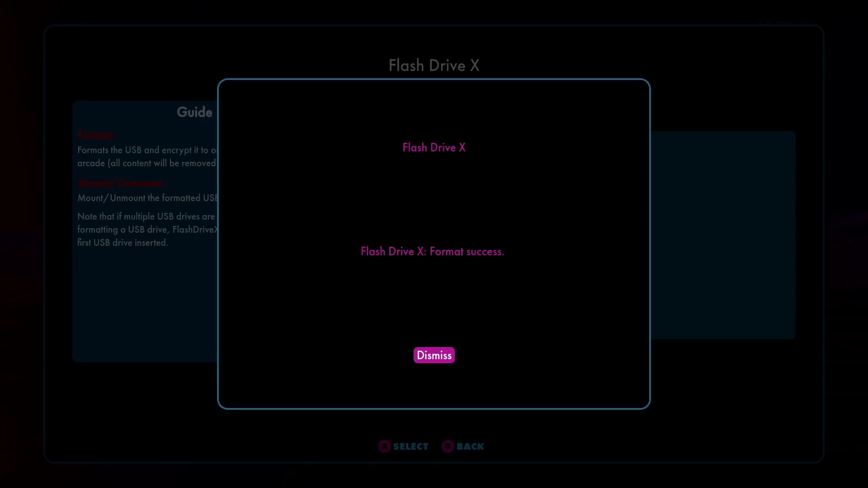
{"action": "key", "text": "Return"}
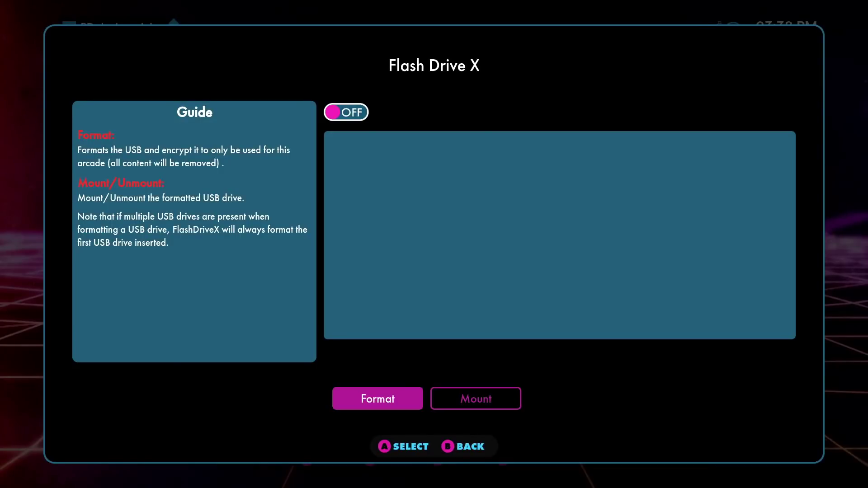
{"action": "key", "text": "Right"}
{"action": "key", "text": "Left"}
{"action": "key", "text": "Right"}
{"action": "key", "text": "Left"}
{"action": "key", "text": "Right"}
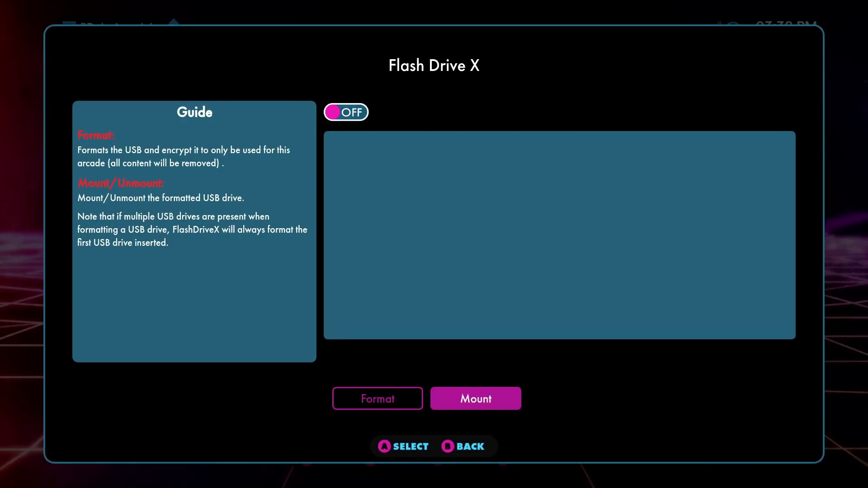
{"action": "key", "text": "Left"}
{"action": "key", "text": "Right"}
{"action": "key", "text": "Left"}
{"action": "key", "text": "Right"}
{"action": "key", "text": "Left"}
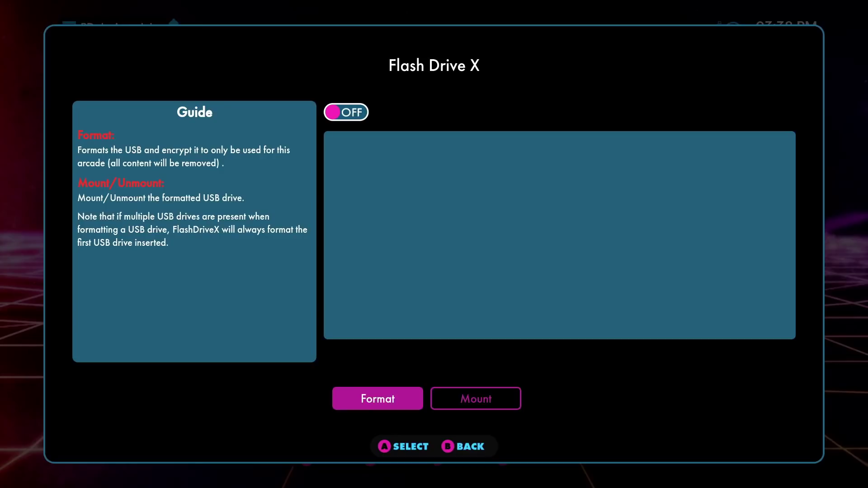
Mount the formatted USB drive and leave the Flash Drive X settings
{"action": "key", "text": "Right"}
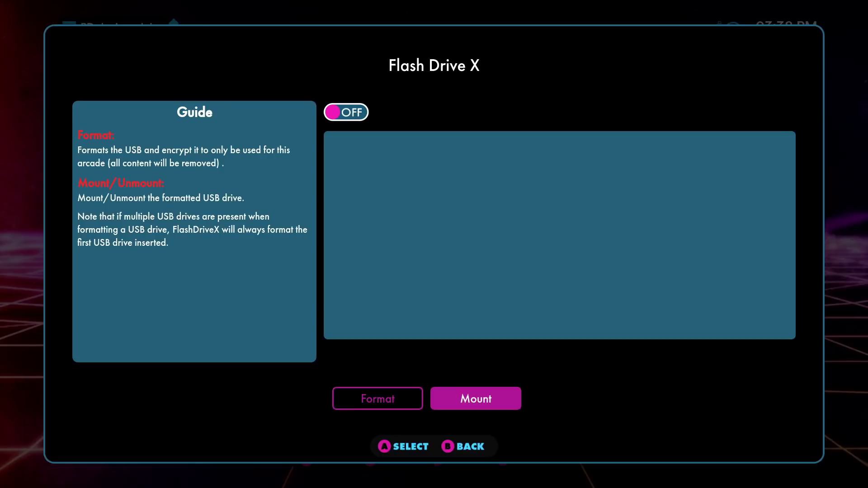
{"action": "key", "text": "Return"}
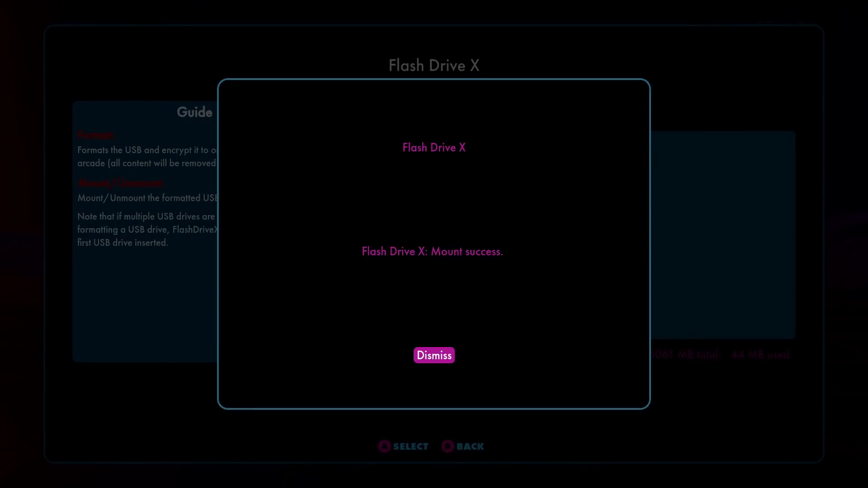
{"action": "key", "text": "Return"}
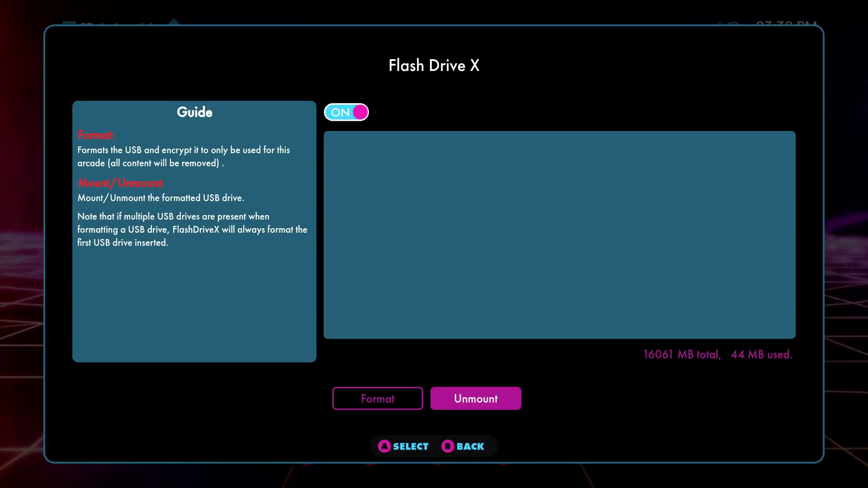
{"action": "key", "text": "Escape"}
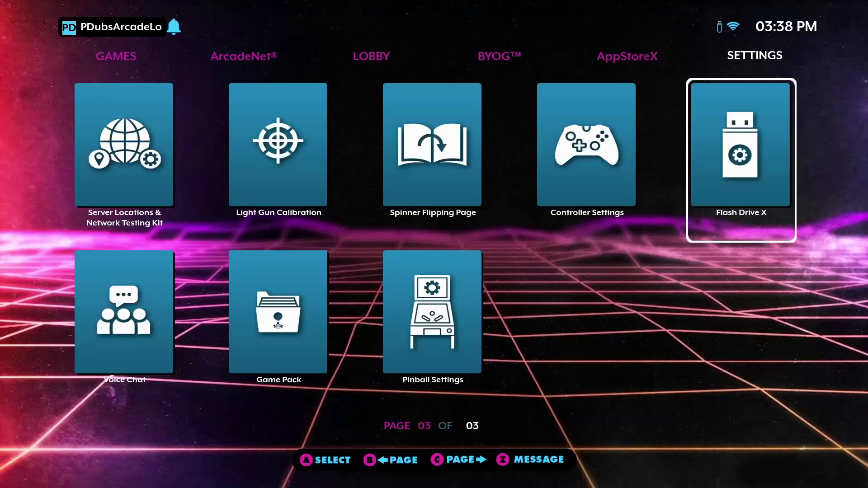
Go from the Settings section to AppStoreX
{"action": "key", "text": "Left"}
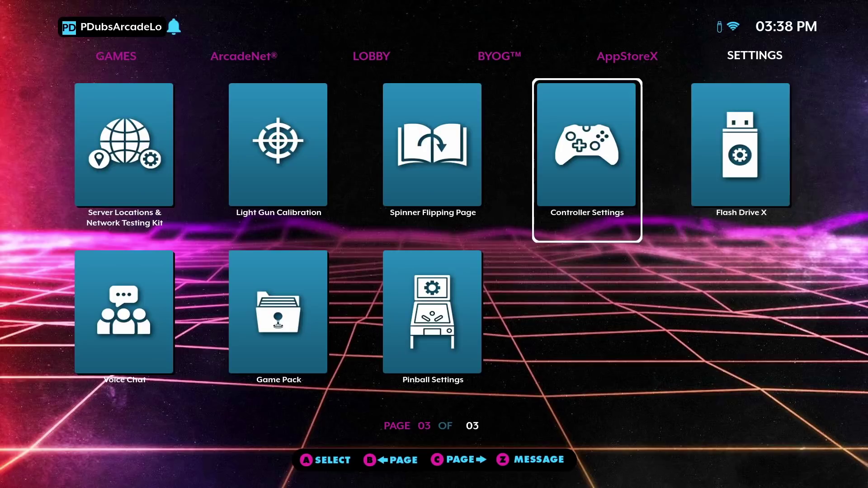
{"action": "key", "text": "Left"}
{"action": "key", "text": "Left"}
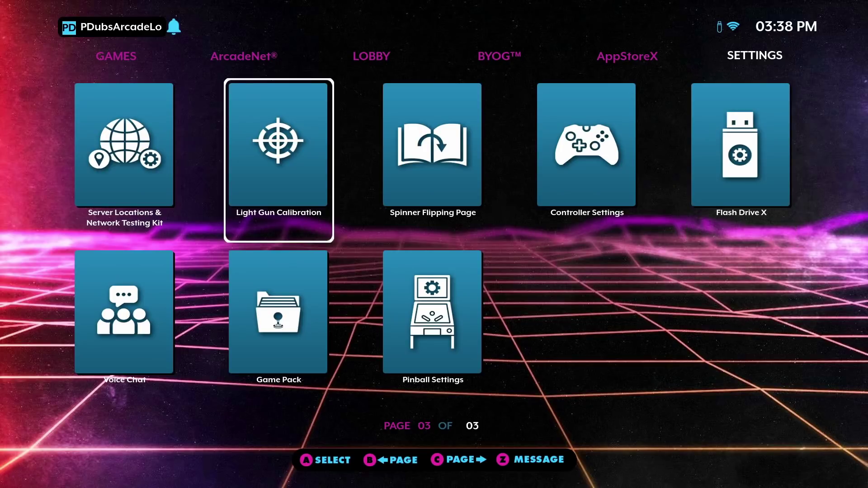
{"action": "key", "text": "Right"}
{"action": "key", "text": "Right"}
{"action": "key", "text": "Right"}
{"action": "key", "text": "Left"}
{"action": "key", "text": "Left"}
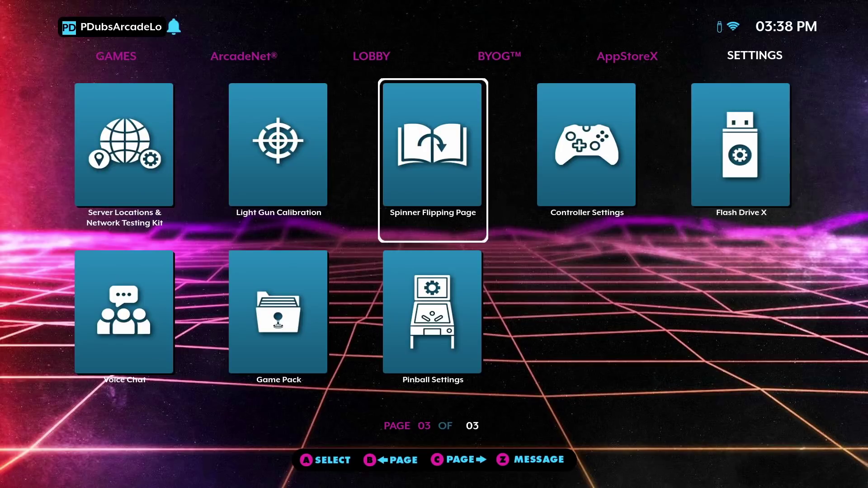
{"action": "key", "text": "Up"}
{"action": "key", "text": "Left"}
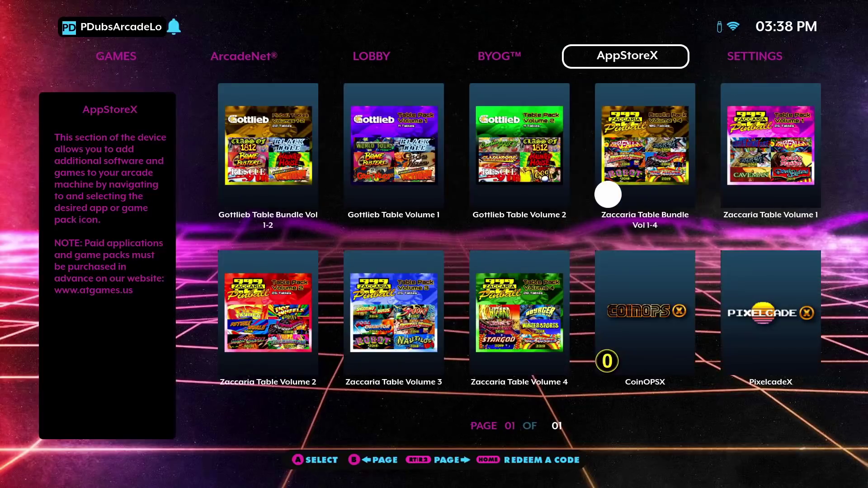
Highlight the CoinOPSX app among the AppStoreX listings
{"action": "key", "text": "Down"}
{"action": "key", "text": "Down"}
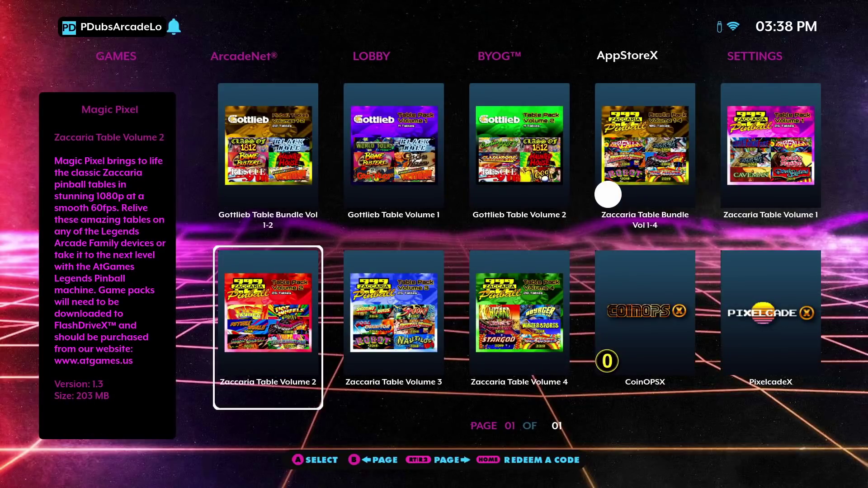
{"action": "key", "text": "Right"}
{"action": "key", "text": "Right"}
{"action": "key", "text": "Right"}
{"action": "key", "text": "Up"}
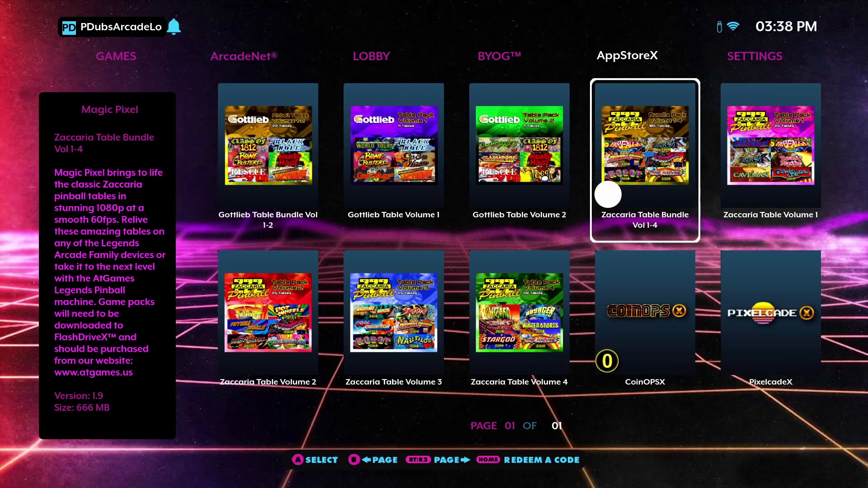
{"action": "key", "text": "Down"}
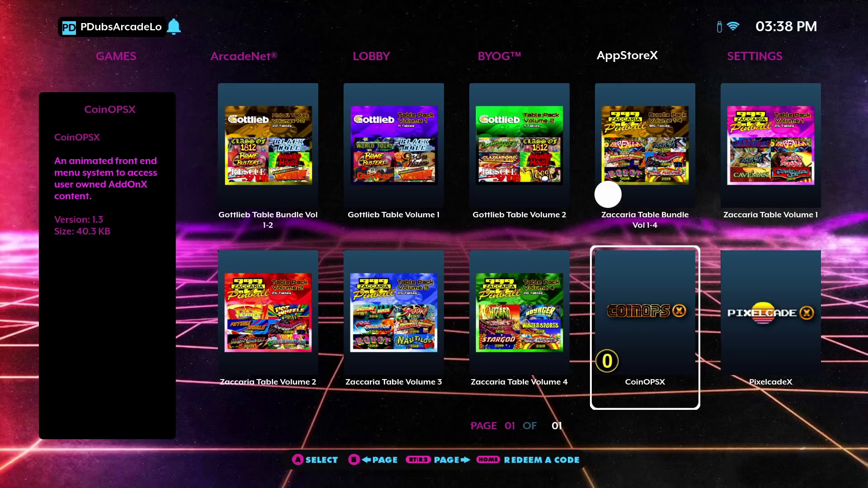
{"action": "key", "text": "Right"}
{"action": "key", "text": "Left"}
{"action": "key", "text": "Up"}
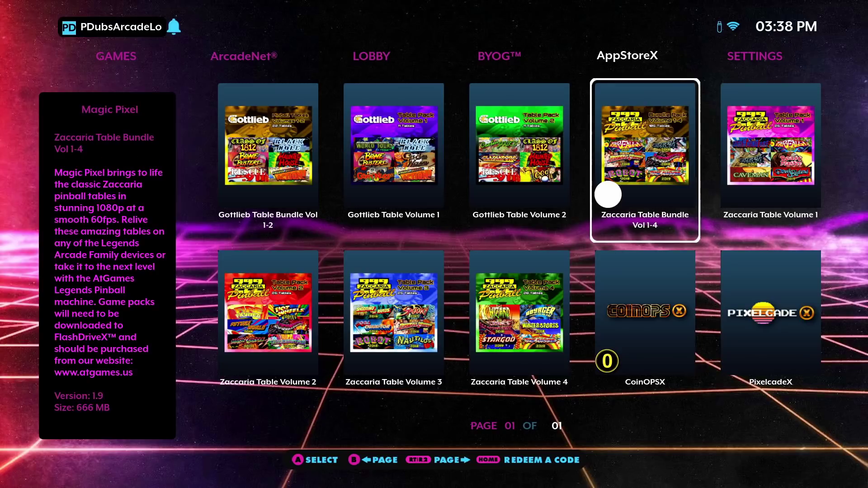
{"action": "key", "text": "Left"}
{"action": "key", "text": "Left"}
{"action": "key", "text": "Left"}
{"action": "key", "text": "Right"}
{"action": "key", "text": "Right"}
{"action": "key", "text": "Right"}
{"action": "key", "text": "Down"}
{"action": "key", "text": "Right"}
{"action": "key", "text": "Left"}
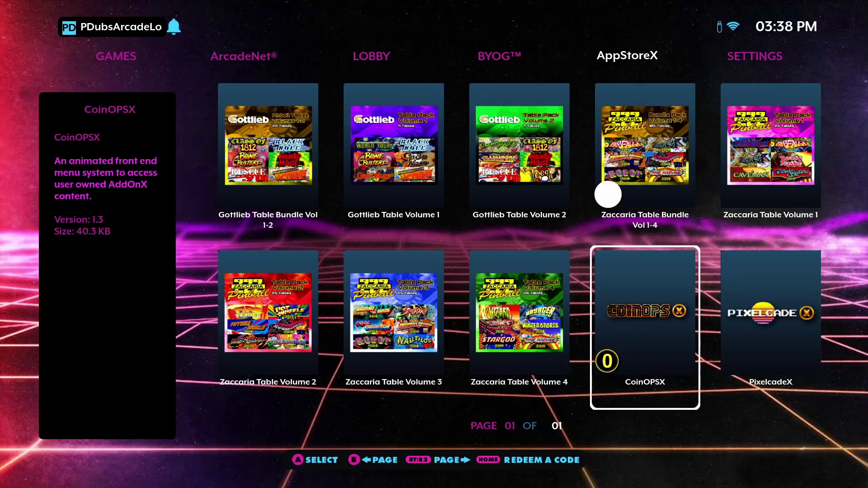
{"action": "key", "text": "Right"}
{"action": "key", "text": "Left"}
Open the CoinOPSX app page and install the app on FlashDriveX
{"action": "key", "text": "Return"}
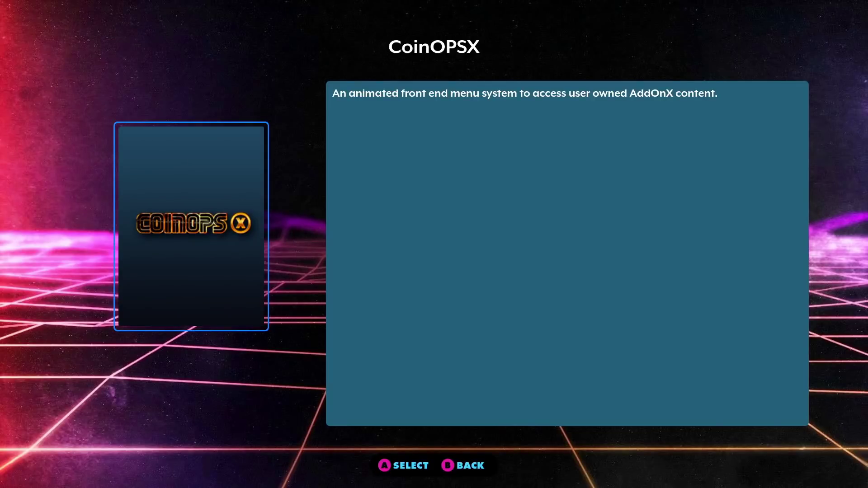
{"action": "key", "text": "Return"}
{"action": "key", "text": "Right"}
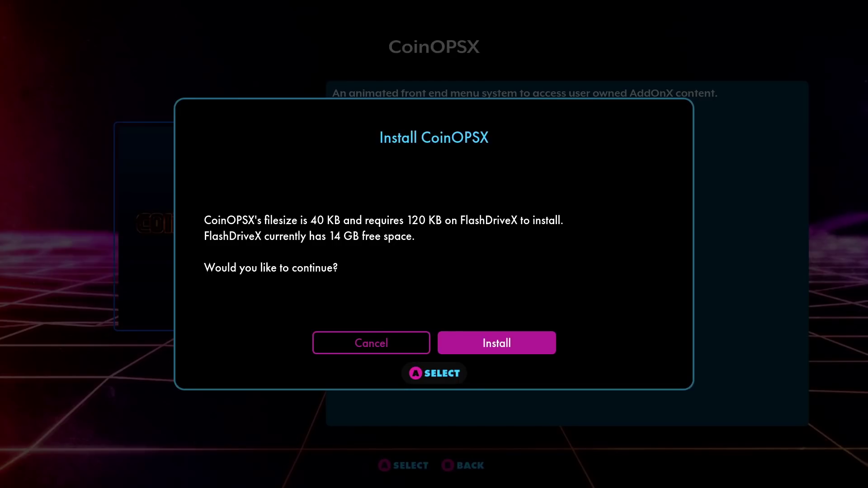
{"action": "key", "text": "Return"}
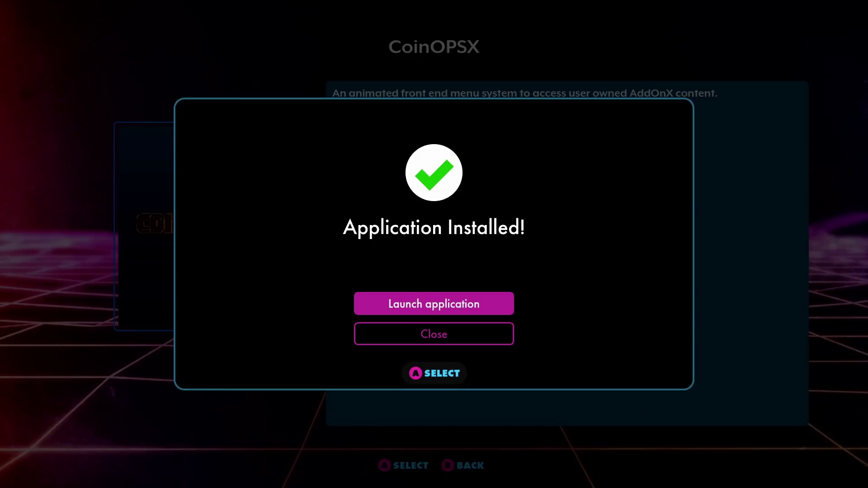
Try to launch the newly installed CoinOPSX application and close the resulting dialog
{"action": "key", "text": "Down"}
{"action": "key", "text": "Up"}
{"action": "key", "text": "Down"}
{"action": "key", "text": "Up"}
{"action": "key", "text": "Escape"}
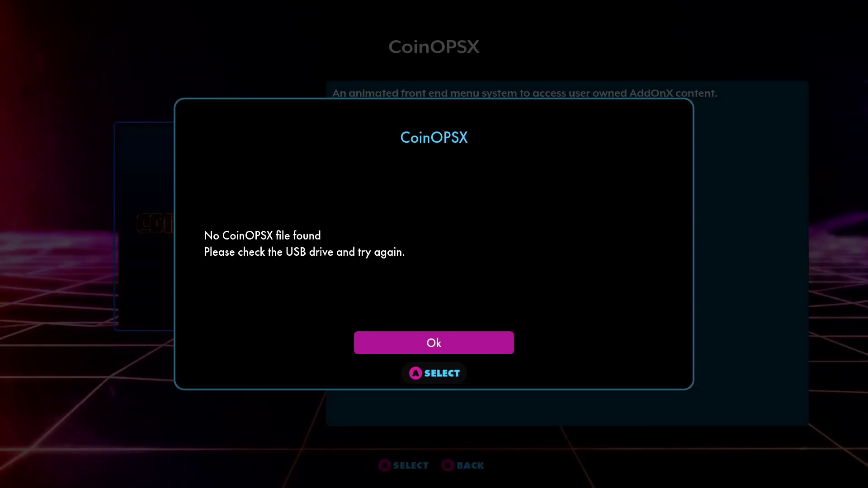
{"action": "key", "text": "Return"}
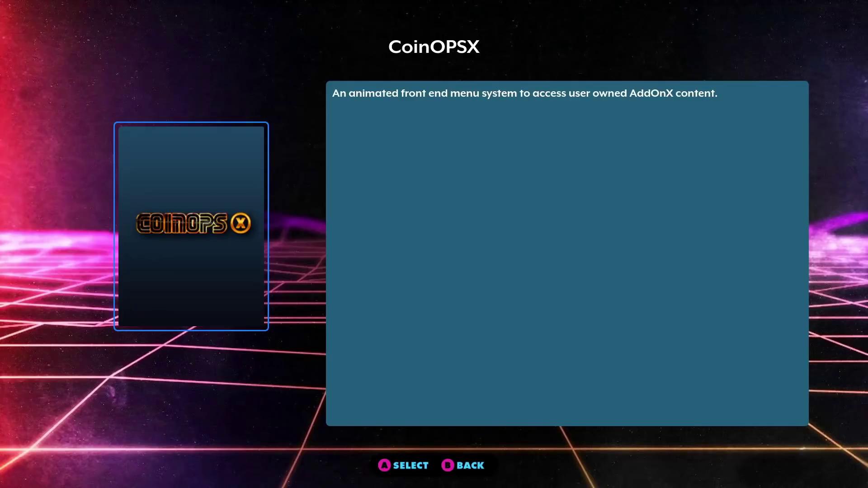
Leave the CoinOPSX app page and go from AppStoreX to the Games section
{"action": "key", "text": "Up"}
{"action": "key", "text": "Right"}
{"action": "key", "text": "Up"}
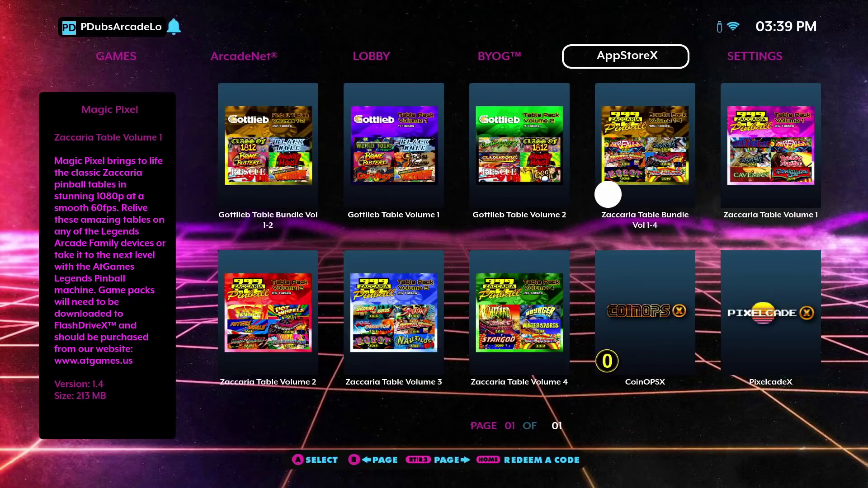
{"action": "key", "text": "Left"}
{"action": "key", "text": "Left"}
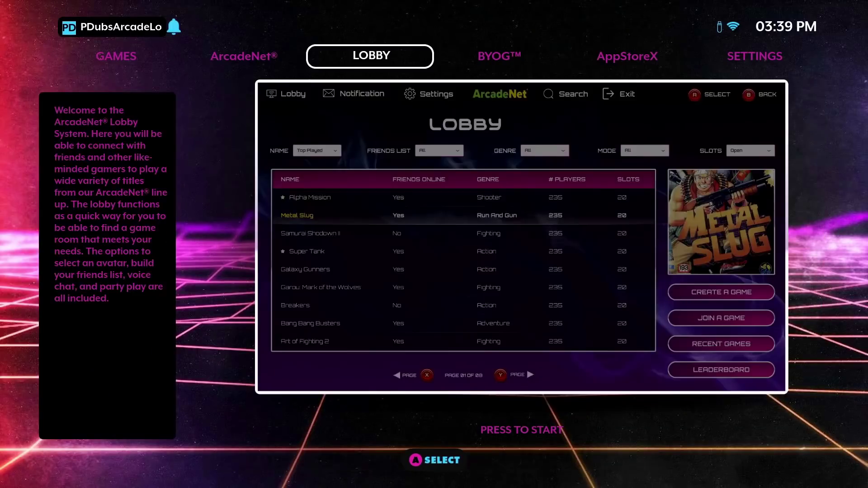
{"action": "key", "text": "Left"}
{"action": "key", "text": "Left"}
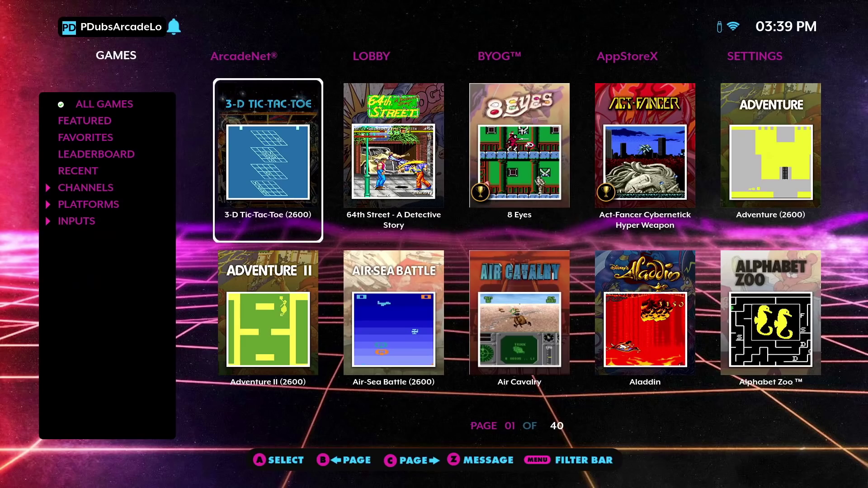
Open the CoinOPSX front end on its All Games collection
{"action": "key", "text": "Right"}
{"action": "key", "text": "Down"}
{"action": "key", "text": "Left"}
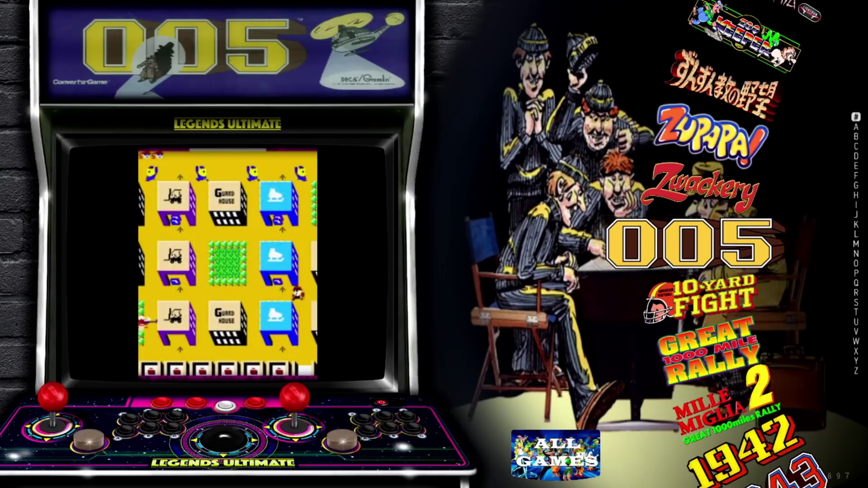
Browse the All Games wheel backwards from 005 through the Z titles to Zaviga, checking cabinet art and video previews
{"action": "key", "text": "Up"}
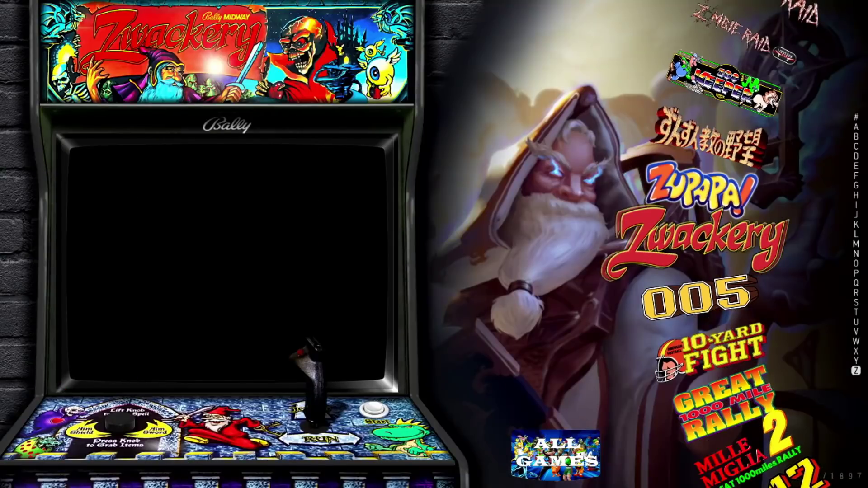
{"action": "key", "text": "Up"}
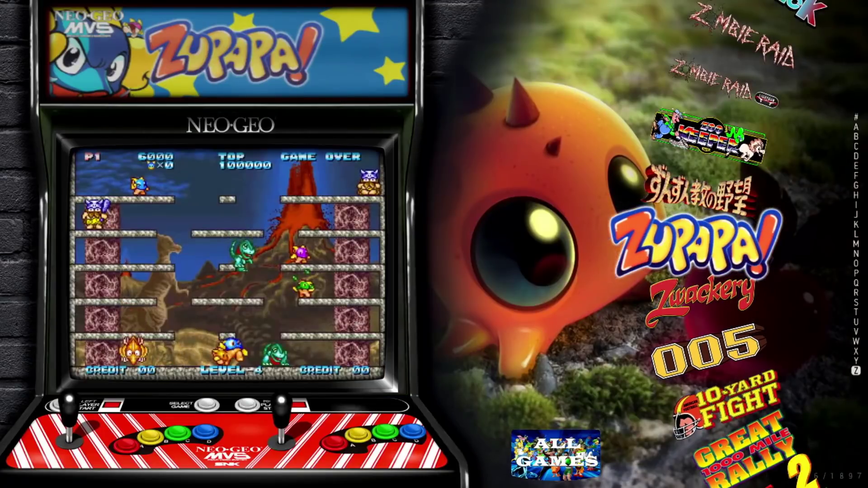
{"action": "key", "text": "Up"}
{"action": "key", "text": "Up"}
{"action": "key", "text": "Up"}
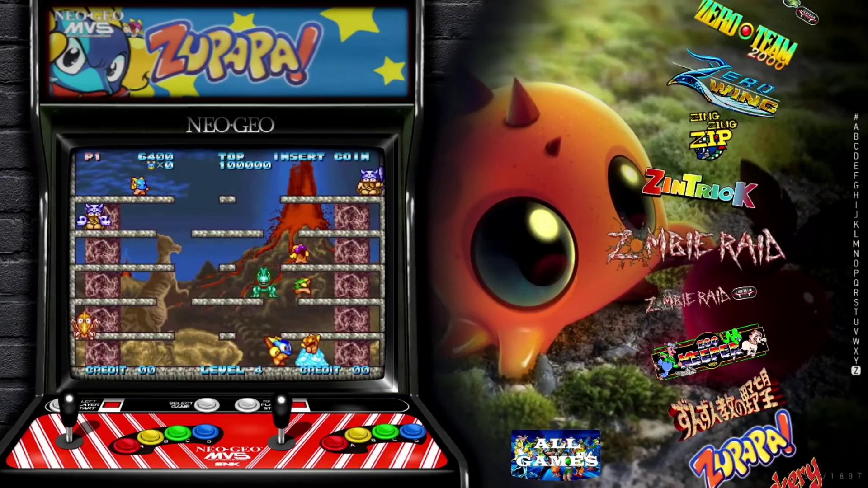
{"action": "key", "text": "Up"}
{"action": "key", "text": "Up"}
{"action": "key", "text": "Up"}
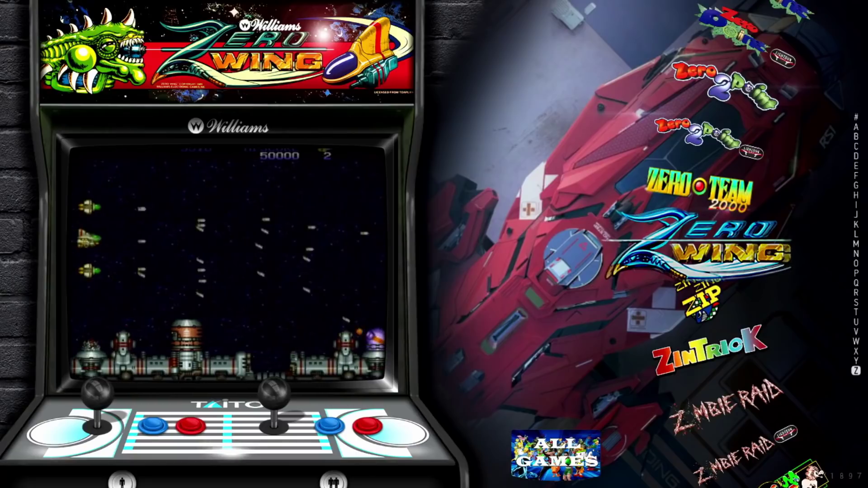
{"action": "key", "text": "Up"}
{"action": "key", "text": "Up"}
{"action": "key", "text": "Up"}
{"action": "key", "text": "Up"}
{"action": "key", "text": "Up"}
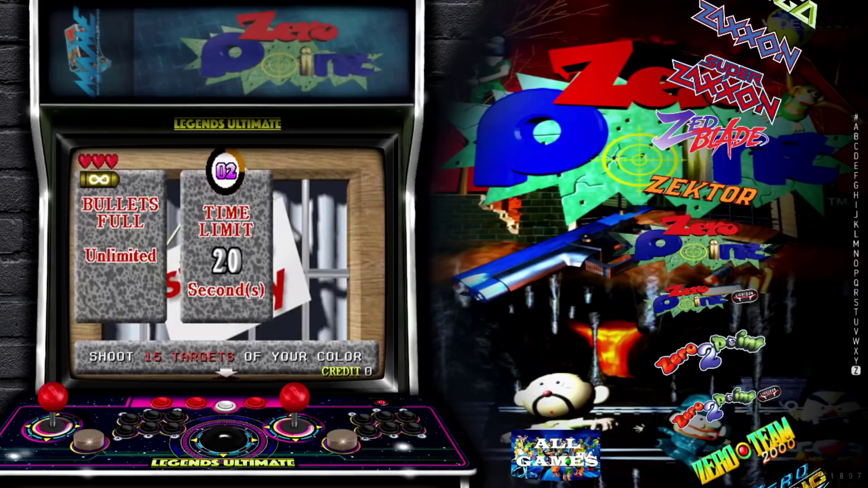
{"action": "key", "text": "Up"}
{"action": "key", "text": "Up"}
{"action": "key", "text": "Up"}
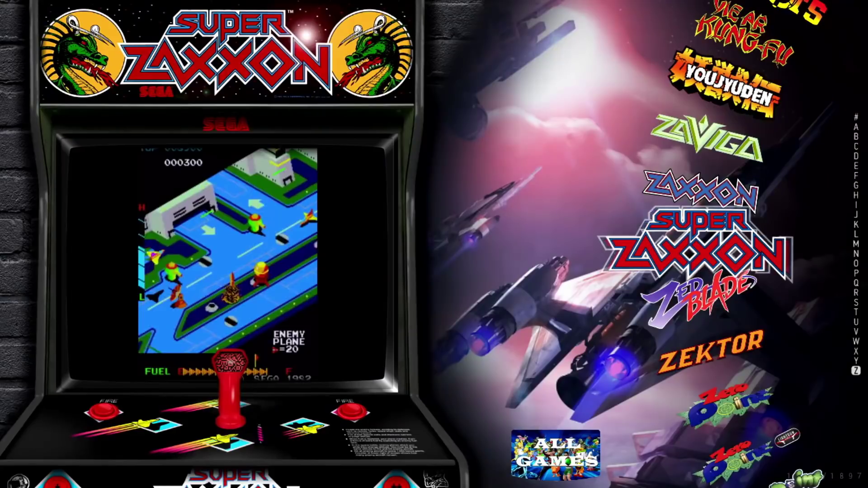
{"action": "key", "text": "Up"}
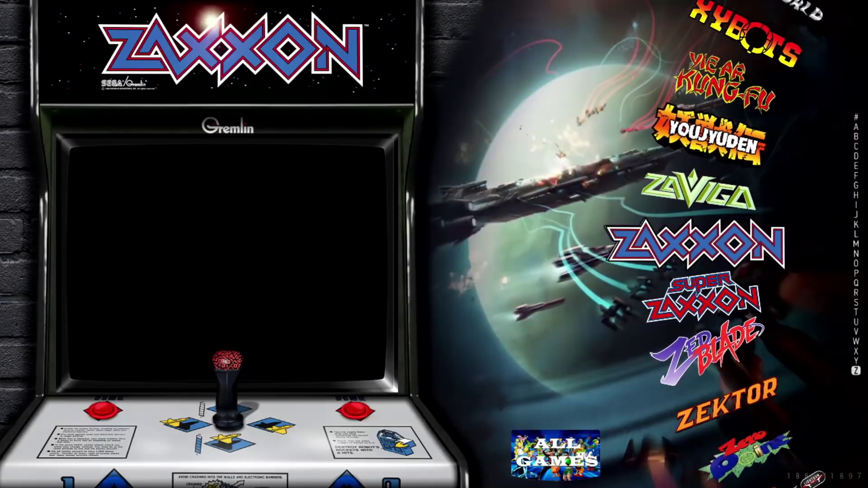
{"action": "key", "text": "Up"}
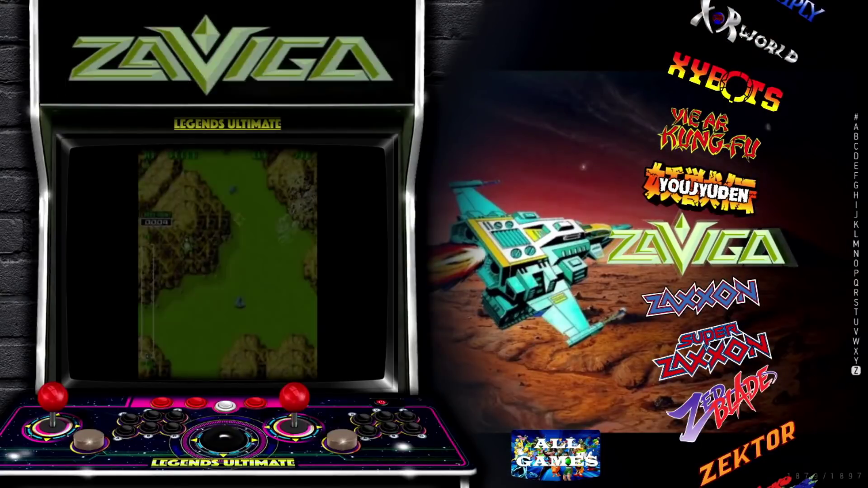
Browse the All Games wheel backwards through the Y, X and W titles as far as Wall St
{"action": "key", "text": "Up"}
{"action": "key", "text": "Up"}
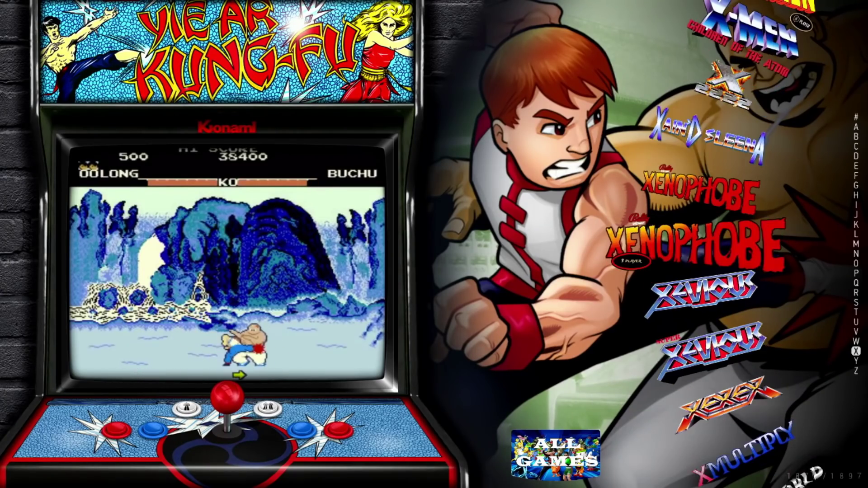
{"action": "key", "text": "Up"}
{"action": "key", "text": "Up"}
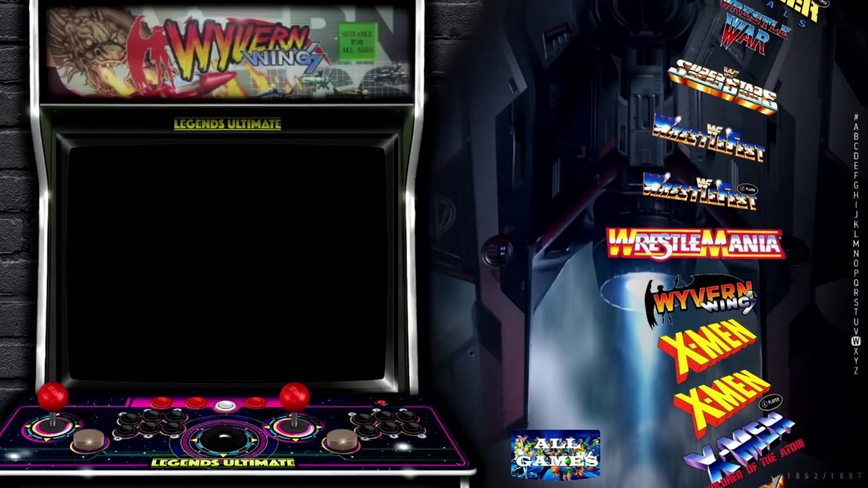
{"action": "key", "text": "Up"}
{"action": "key", "text": "Up"}
{"action": "key", "text": "Up"}
{"action": "key", "text": "Up"}
{"action": "key", "text": "Up"}
{"action": "key", "text": "Up"}
{"action": "key", "text": "Up"}
{"action": "key", "text": "Up"}
{"action": "key", "text": "Up"}
{"action": "key", "text": "Up"}
{"action": "key", "text": "Up"}
{"action": "key", "text": "Up"}
{"action": "key", "text": "Up"}
{"action": "key", "text": "Up"}
{"action": "key", "text": "Up"}
{"action": "key", "text": "Up"}
{"action": "key", "text": "Up"}
{"action": "key", "text": "Up"}
{"action": "key", "text": "Up"}
{"action": "key", "text": "Up"}
{"action": "key", "text": "Up"}
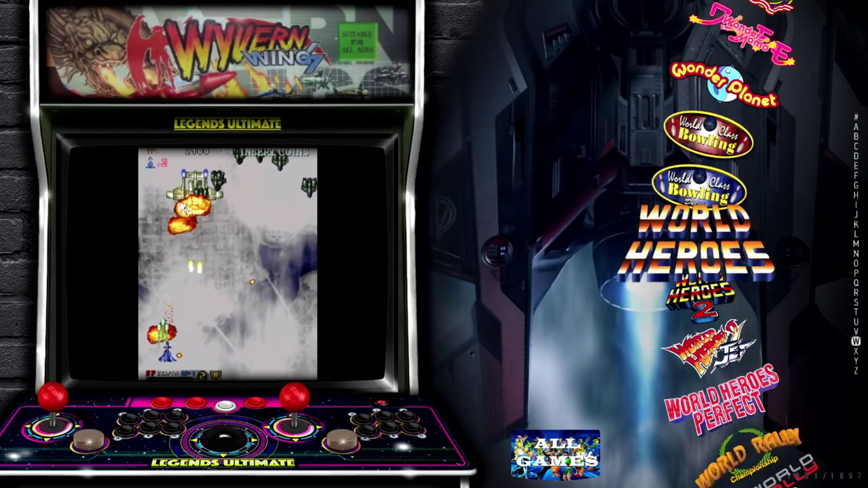
{"action": "key", "text": "Up"}
{"action": "key", "text": "Up"}
{"action": "key", "text": "Up"}
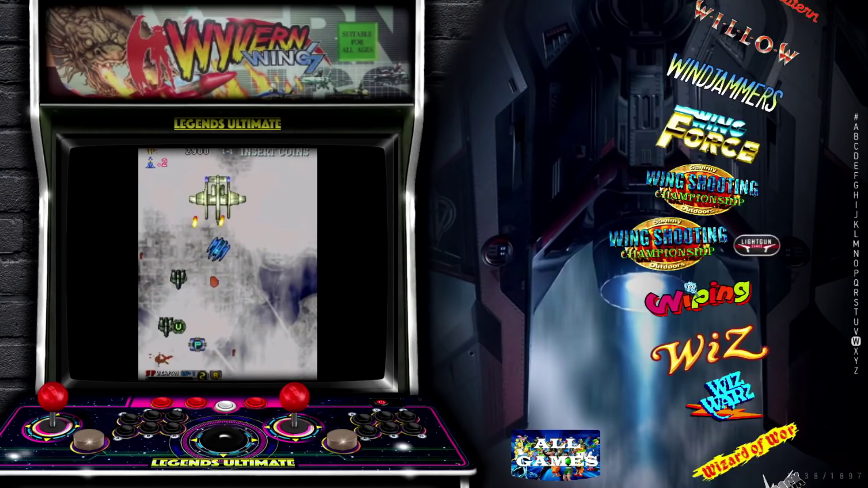
{"action": "key", "text": "Up"}
{"action": "key", "text": "Up"}
{"action": "key", "text": "Up"}
{"action": "key", "text": "Up"}
{"action": "key", "text": "Up"}
{"action": "key", "text": "Up"}
{"action": "key", "text": "Up"}
{"action": "key", "text": "Up"}
{"action": "key", "text": "Up"}
{"action": "key", "text": "Up"}
{"action": "key", "text": "Up"}
{"action": "key", "text": "Up"}
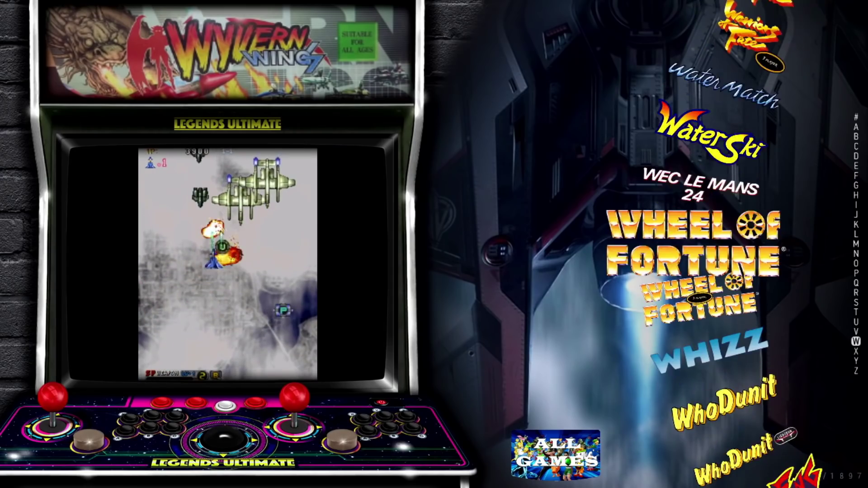
{"action": "key", "text": "Up"}
{"action": "key", "text": "Up"}
{"action": "key", "text": "Up"}
{"action": "key", "text": "Up"}
{"action": "key", "text": "Up"}
{"action": "key", "text": "Up"}
{"action": "key", "text": "Up"}
{"action": "key", "text": "Up"}
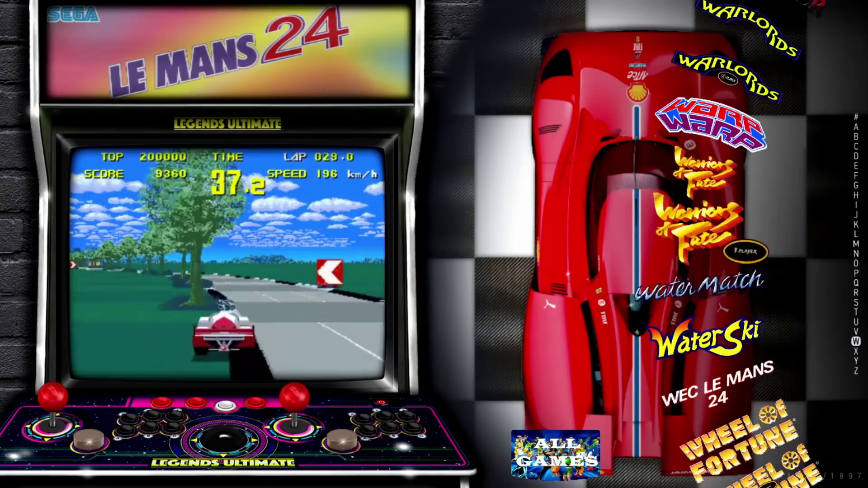
{"action": "key", "text": "Up"}
{"action": "key", "text": "Up"}
{"action": "key", "text": "Up"}
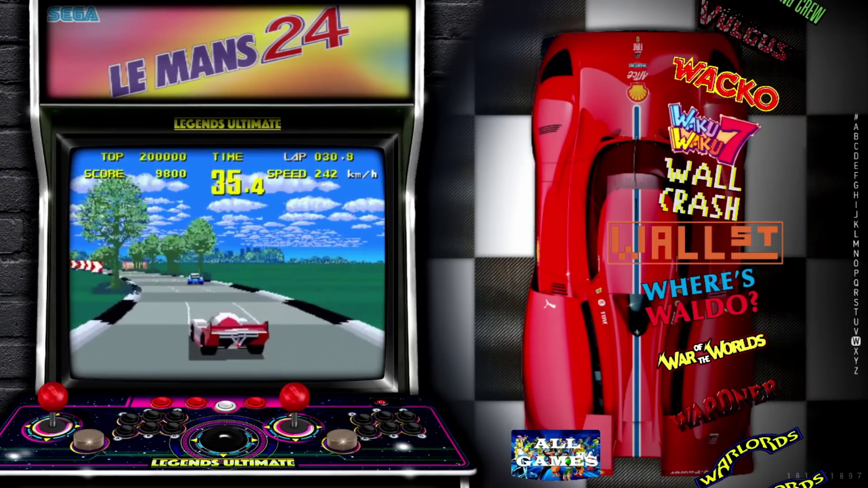
Browse on backwards into the V titles, examining the VS. Top Gun and VS. The Goonies previews, to VS. Ice Climber
{"action": "key", "text": "Up"}
{"action": "key", "text": "Up"}
{"action": "key", "text": "Up"}
{"action": "key", "text": "Up"}
{"action": "key", "text": "Up"}
{"action": "key", "text": "Up"}
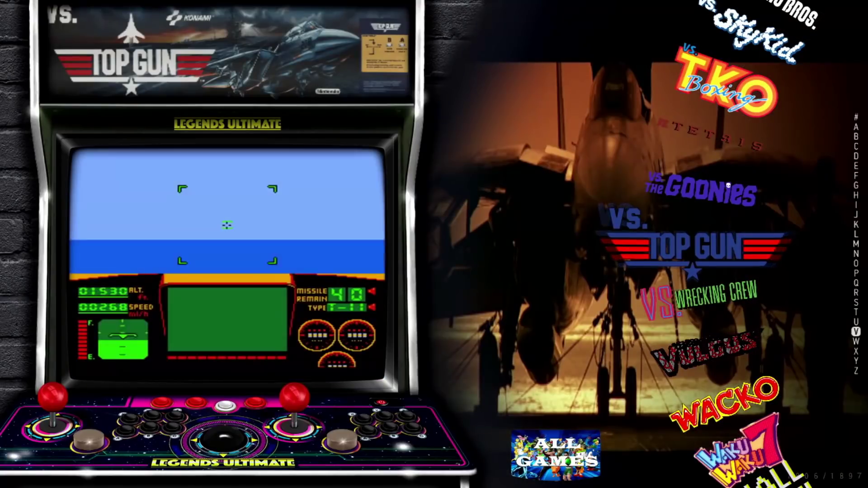
{"action": "key", "text": "Up"}
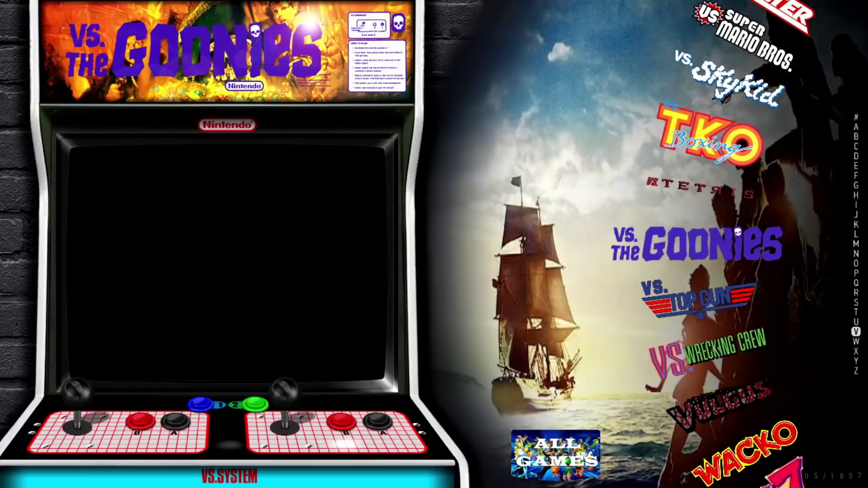
{"action": "key", "text": "Up"}
{"action": "key", "text": "Up"}
{"action": "key", "text": "Up"}
{"action": "key", "text": "Up"}
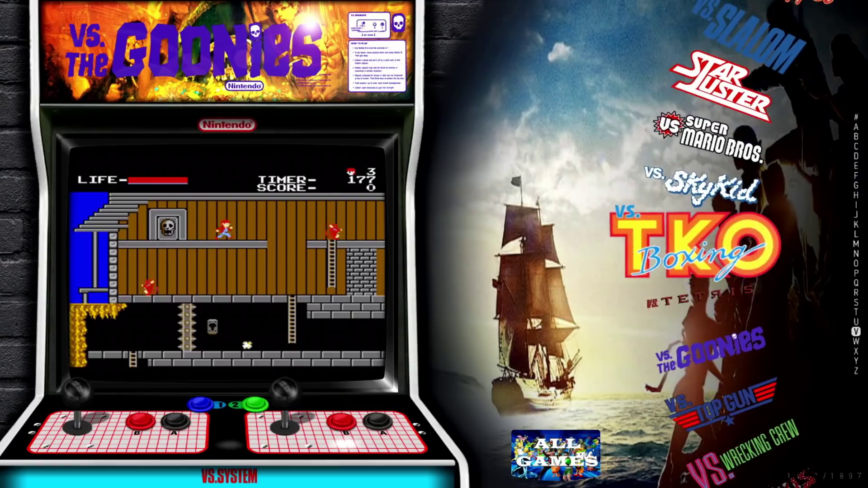
{"action": "key", "text": "Up"}
{"action": "key", "text": "Up"}
{"action": "key", "text": "Up"}
{"action": "key", "text": "Up"}
{"action": "key", "text": "Up"}
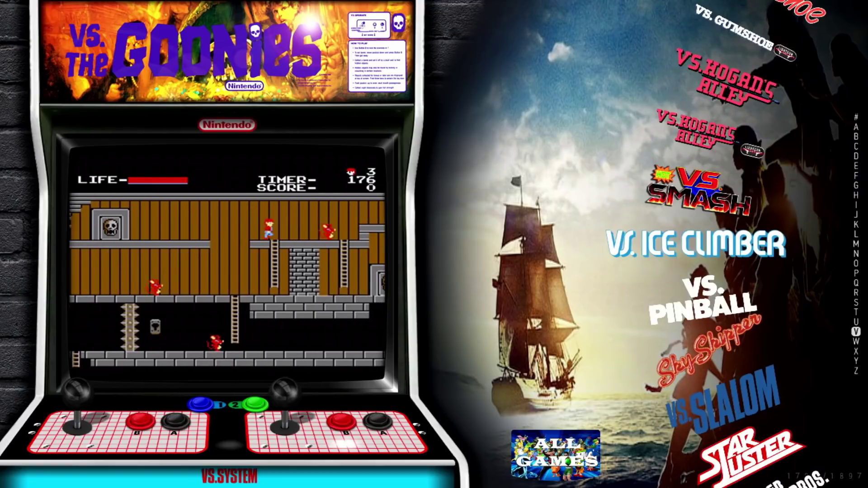